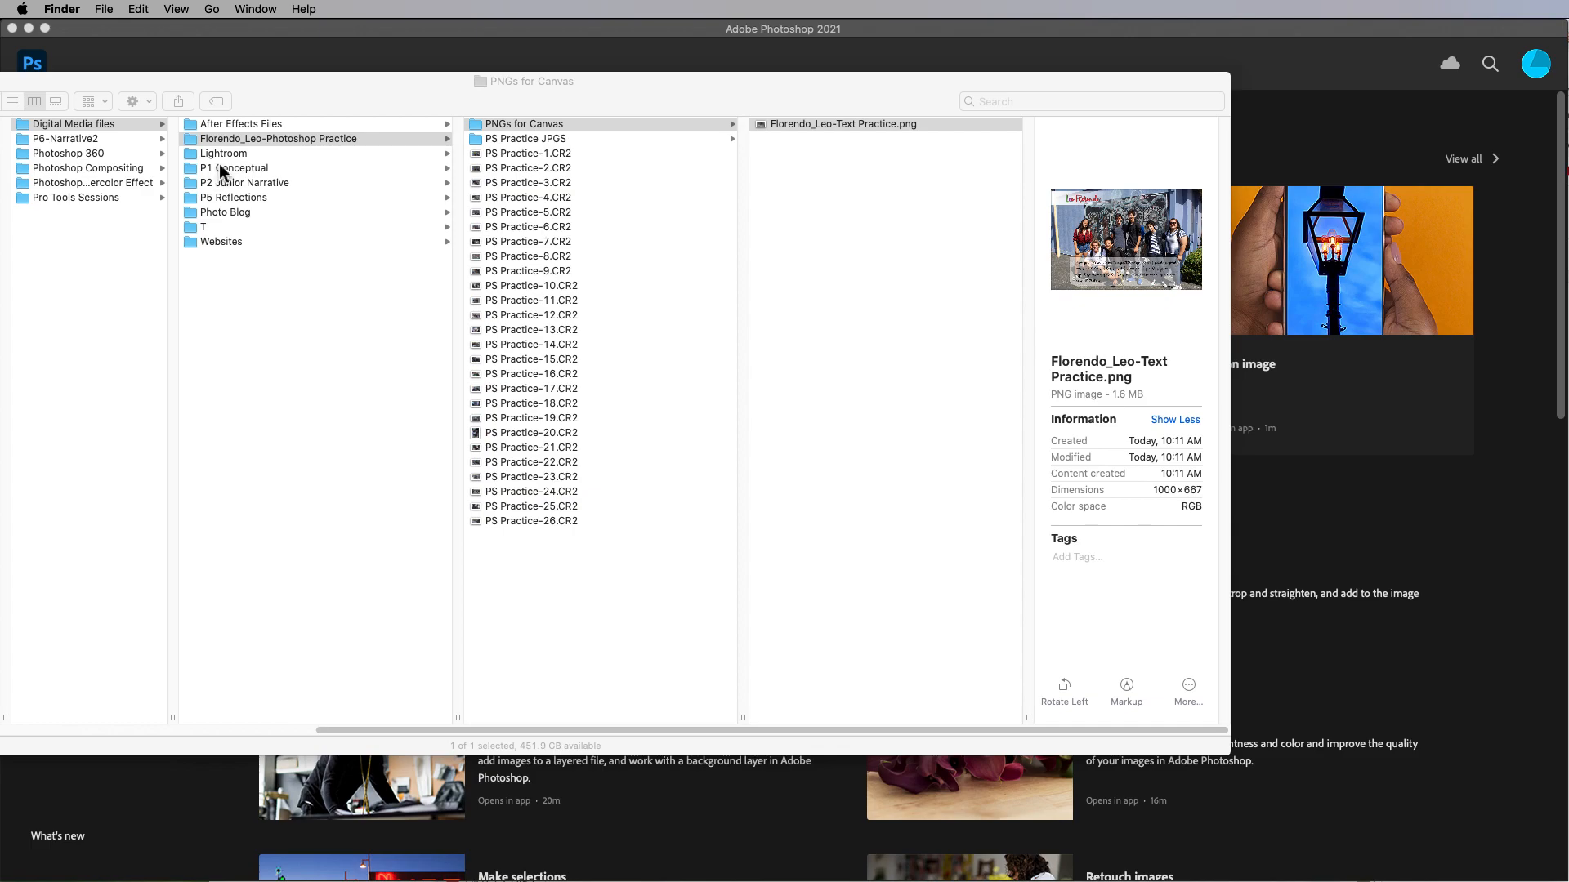
Open PS Practice-19.jpg from the PS Practice JPGS folder in Adobe Photoshop 2021
click(532, 146)
click(532, 140)
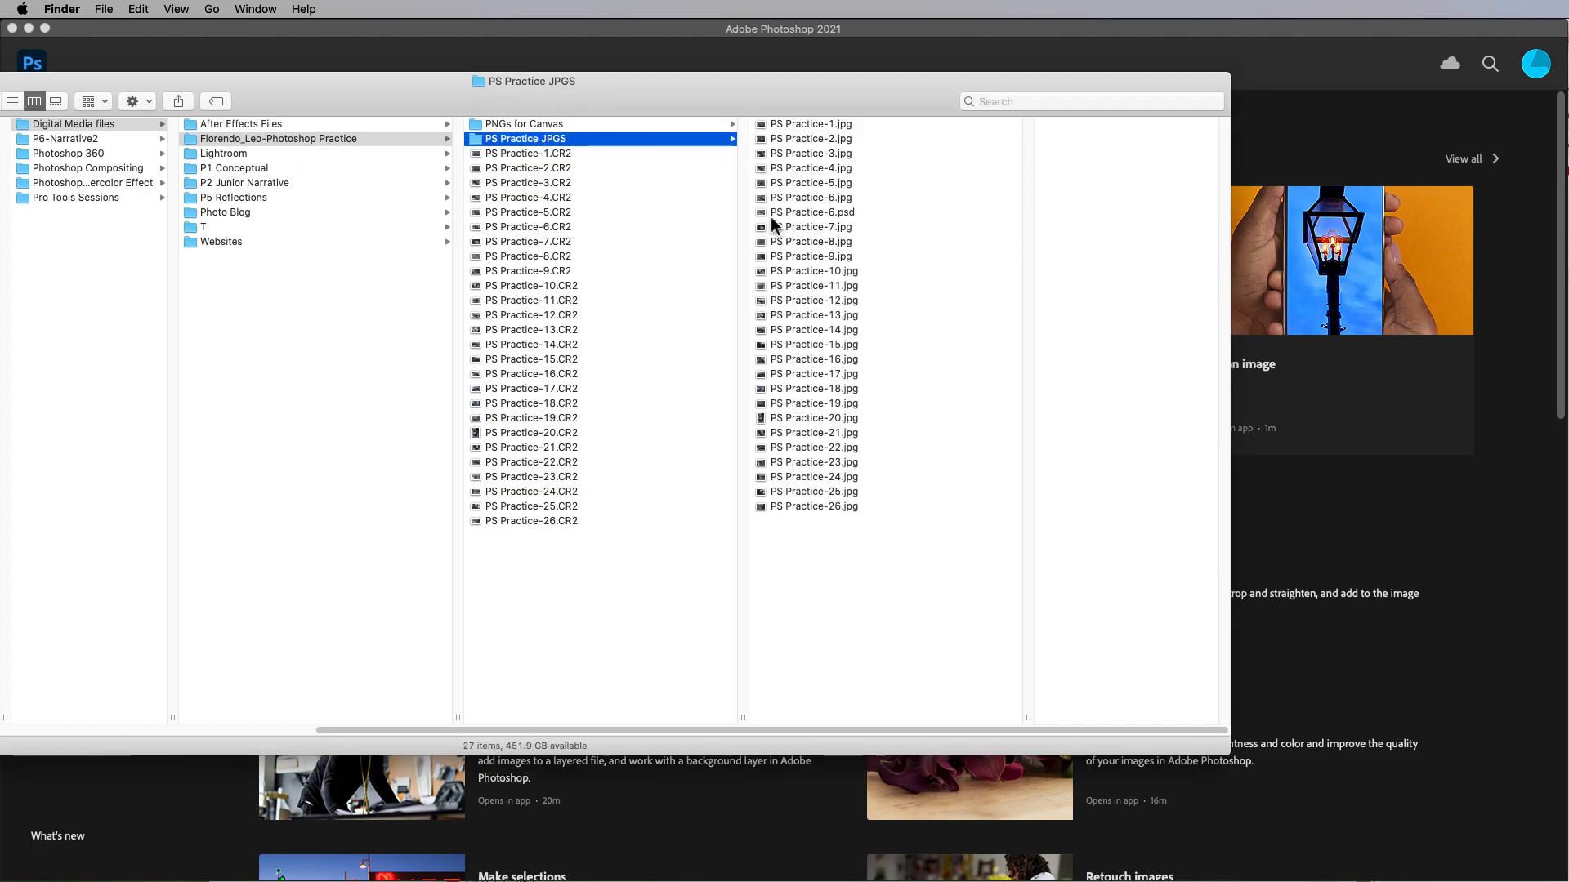
click(800, 408)
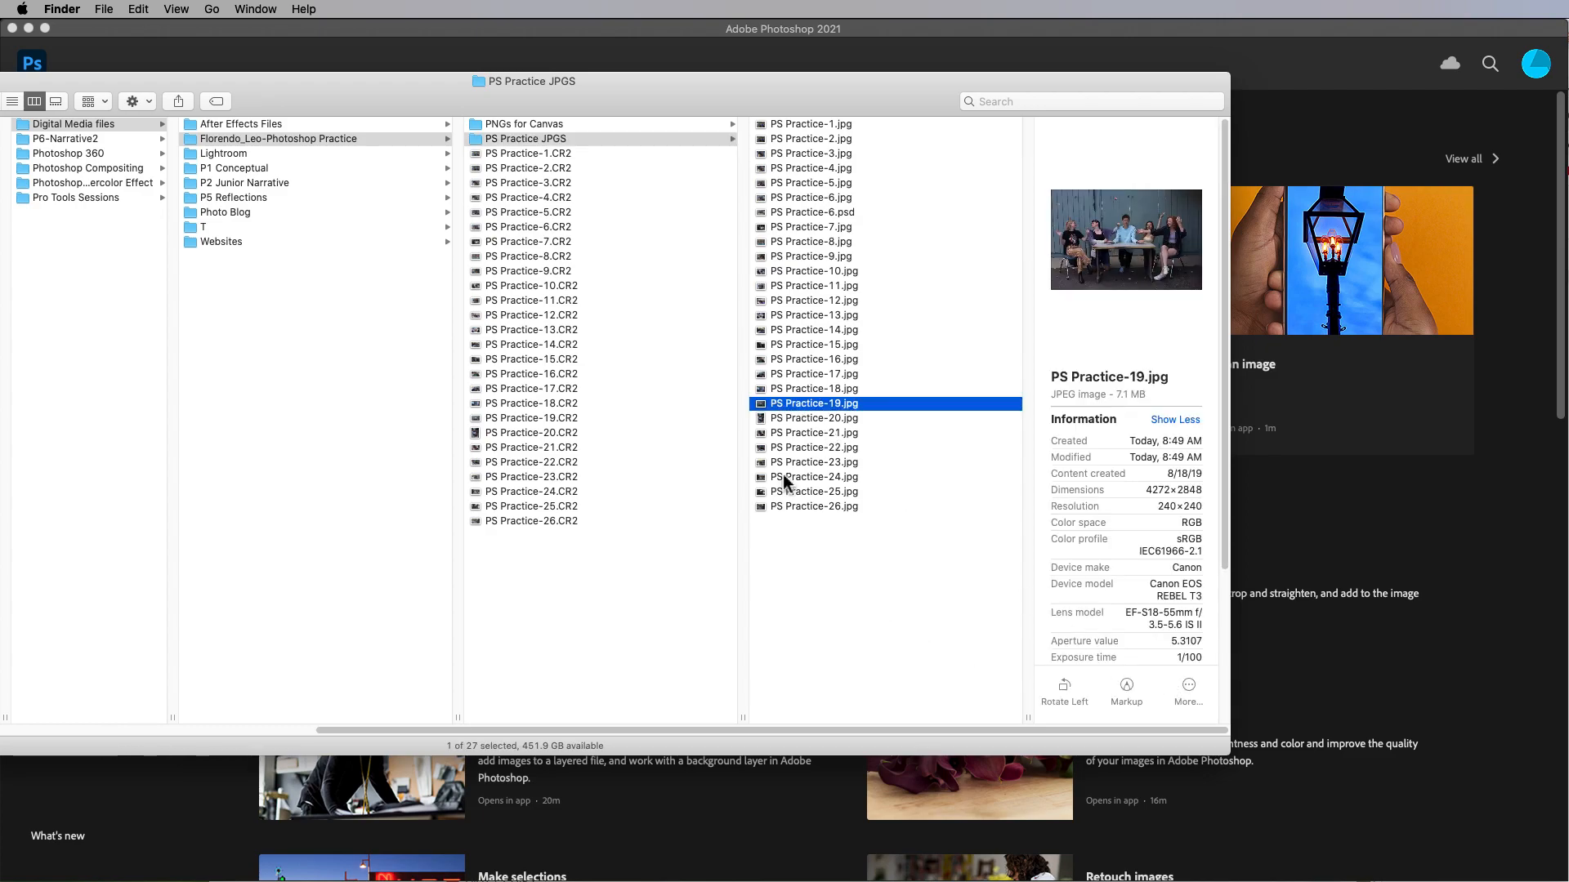
click(791, 406)
right_click(761, 409)
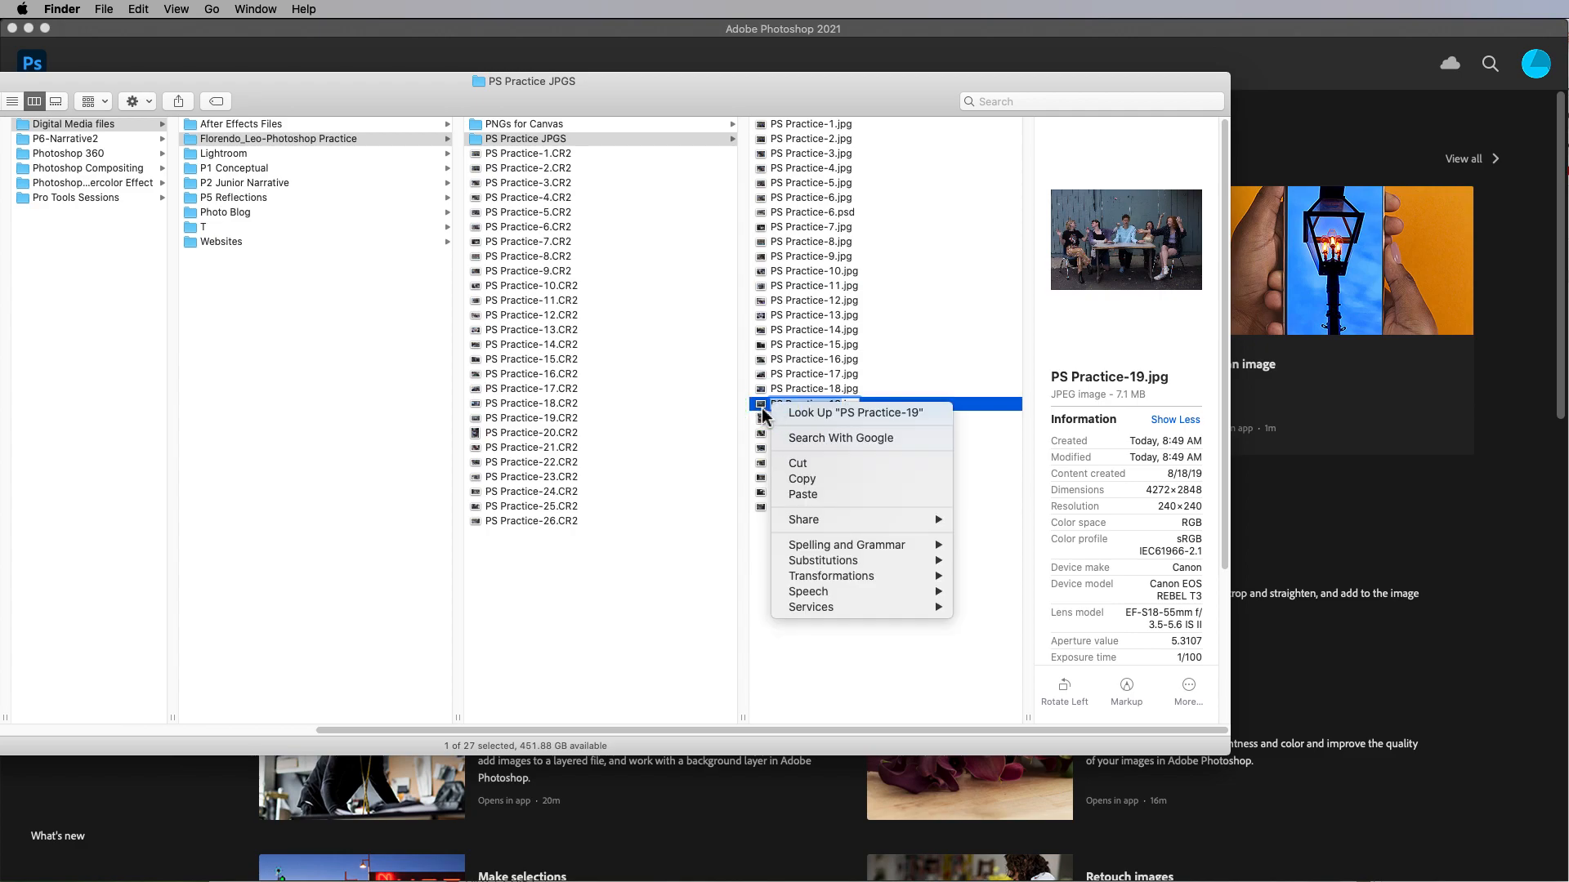
key(Escape)
right_click(761, 408)
mouse_move(809, 430)
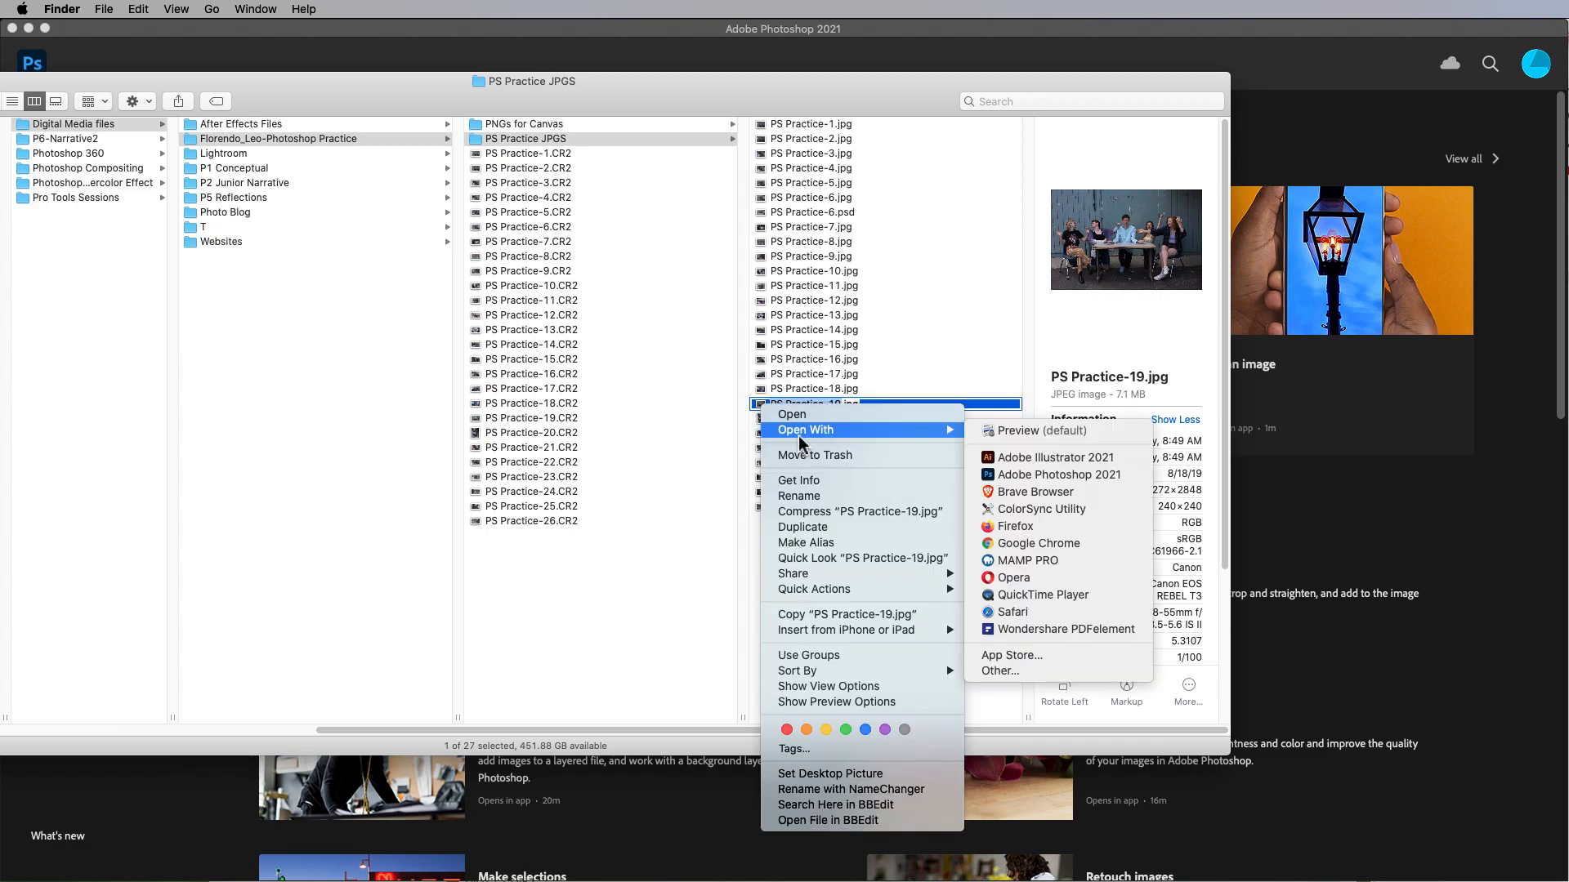
click(1068, 476)
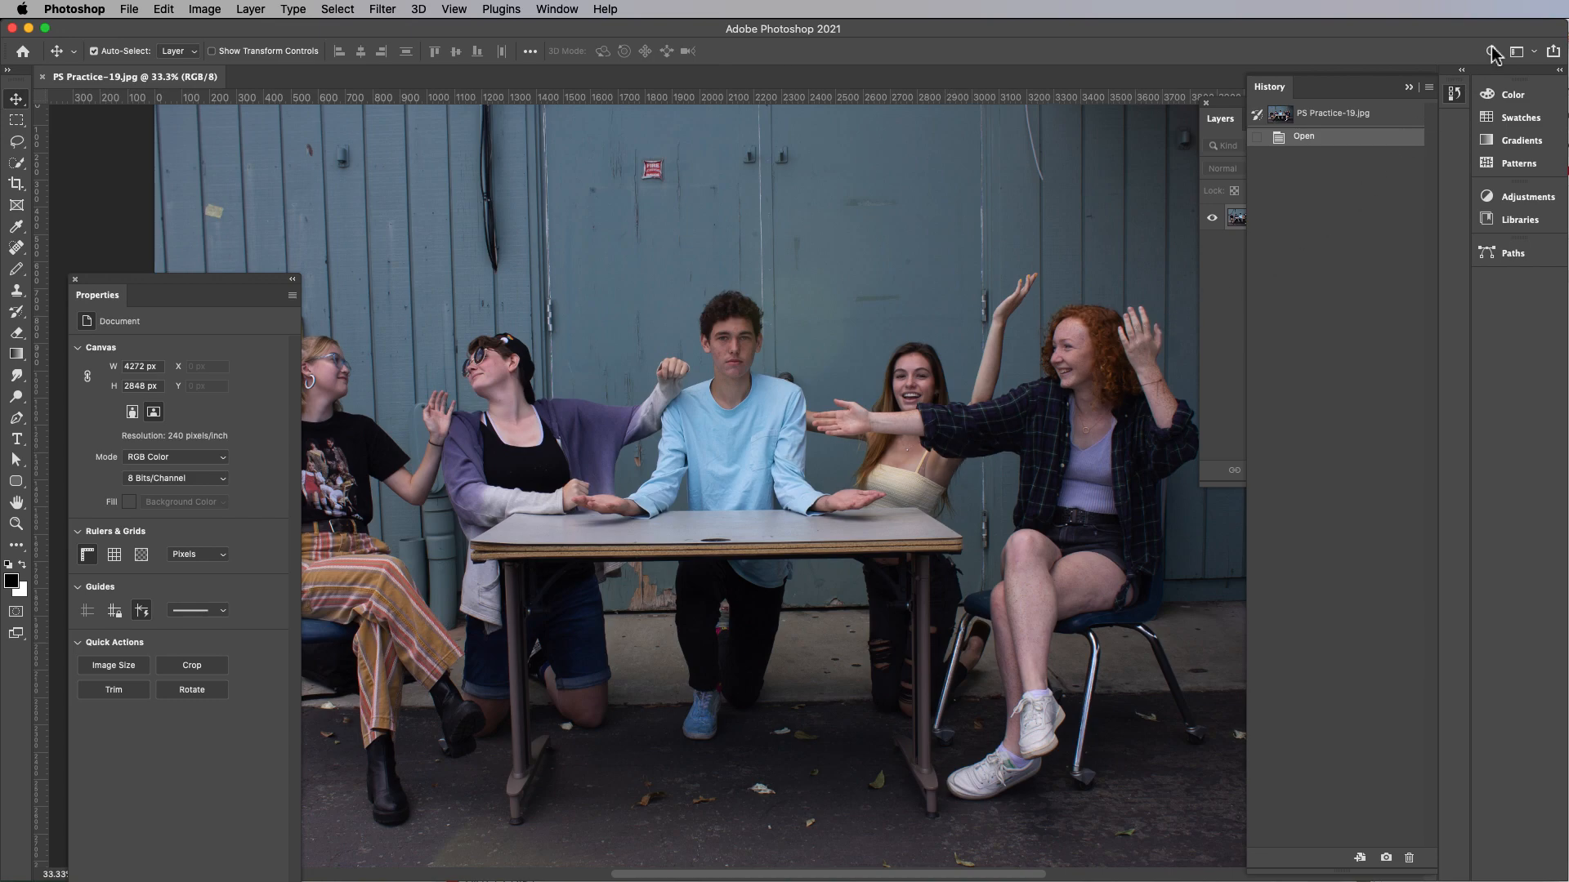
Reset the Essentials workspace to its default layout and show the document's History
click(1534, 53)
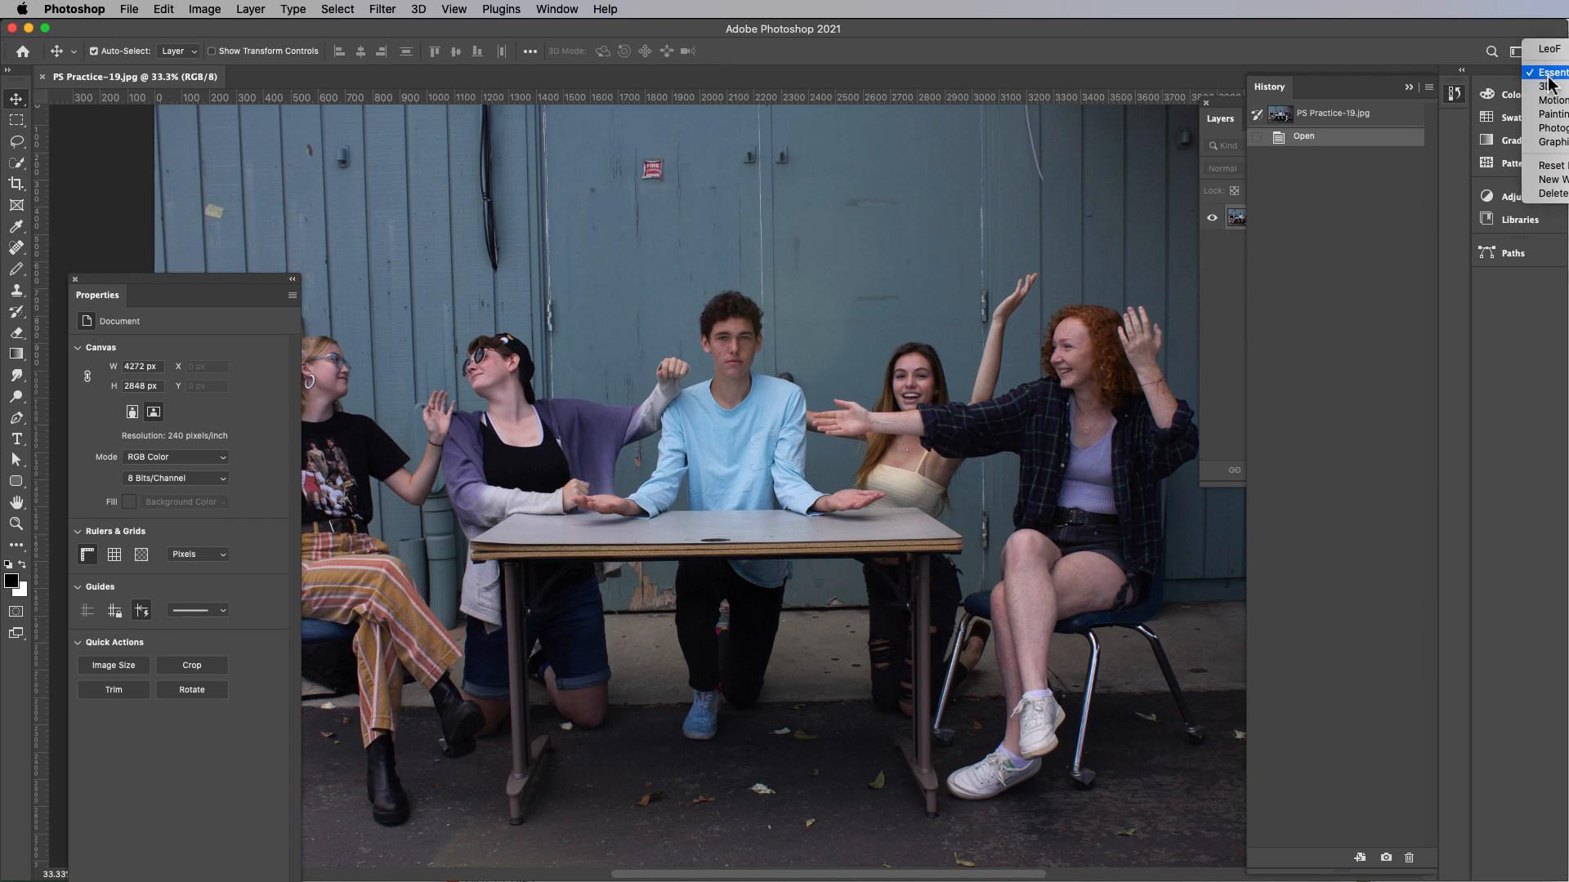
click(1548, 166)
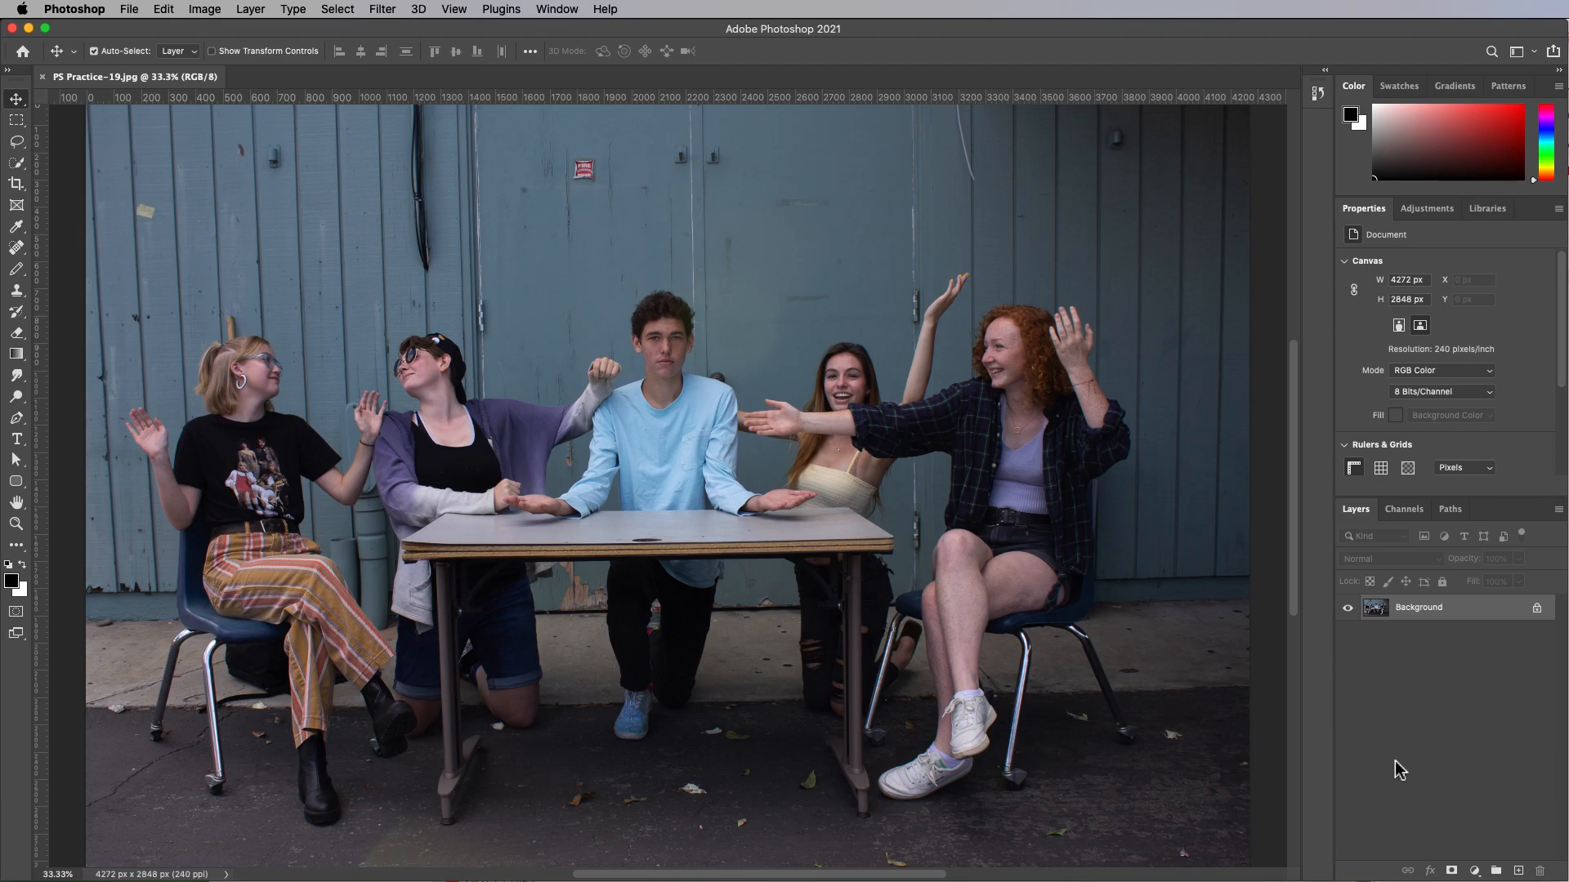
click(1317, 93)
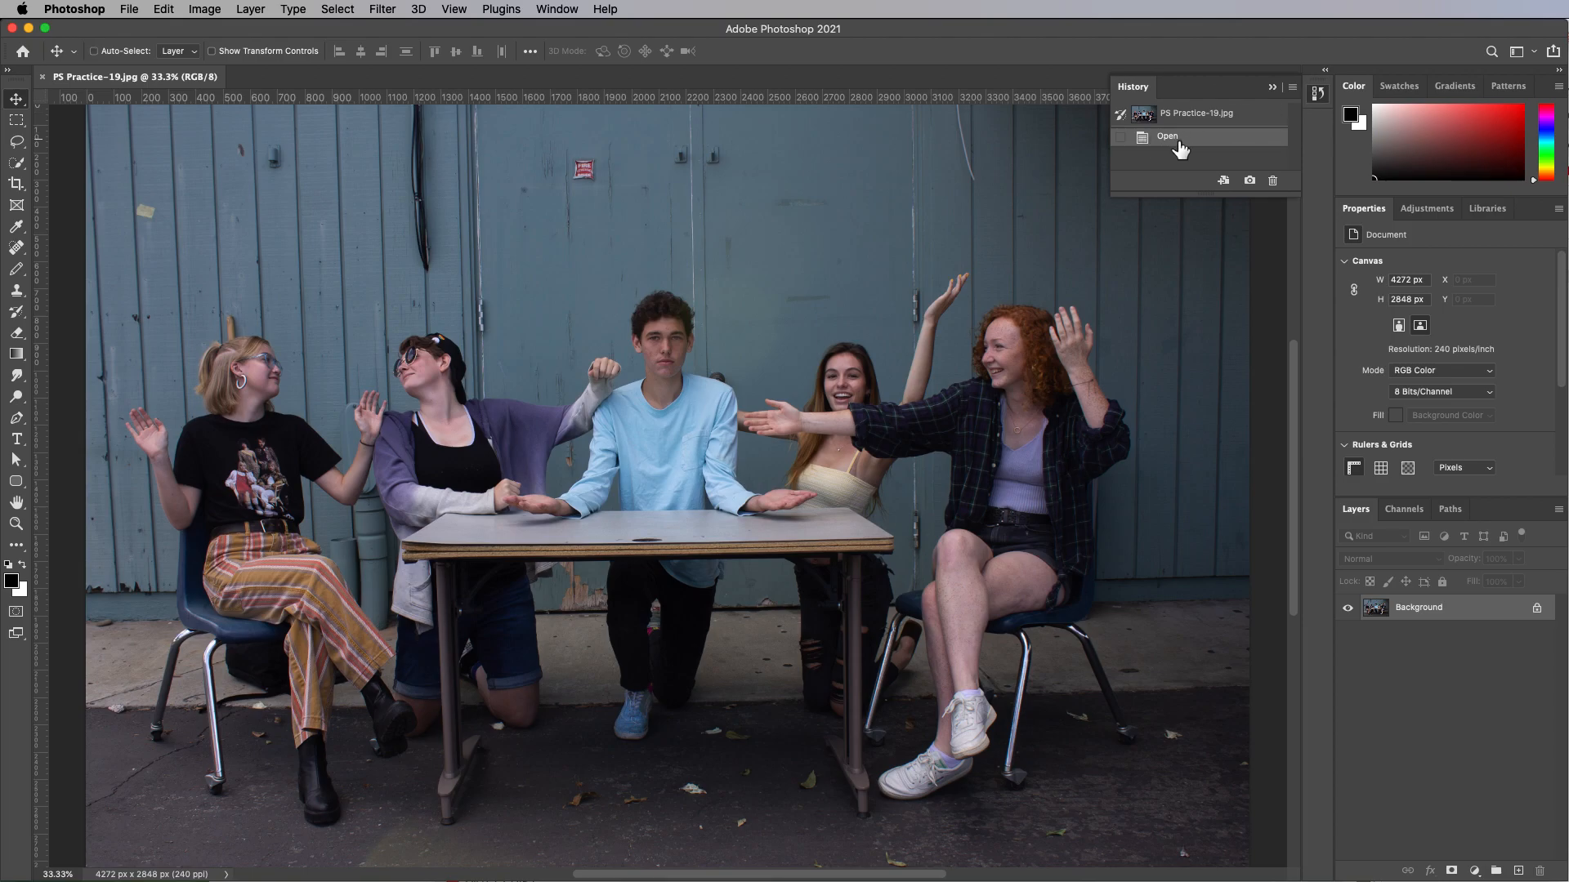
Crop the photo freely to the seated person in the black T-shirt, about 891 × 1168 px, and revert to the opened state
key(super+minus)
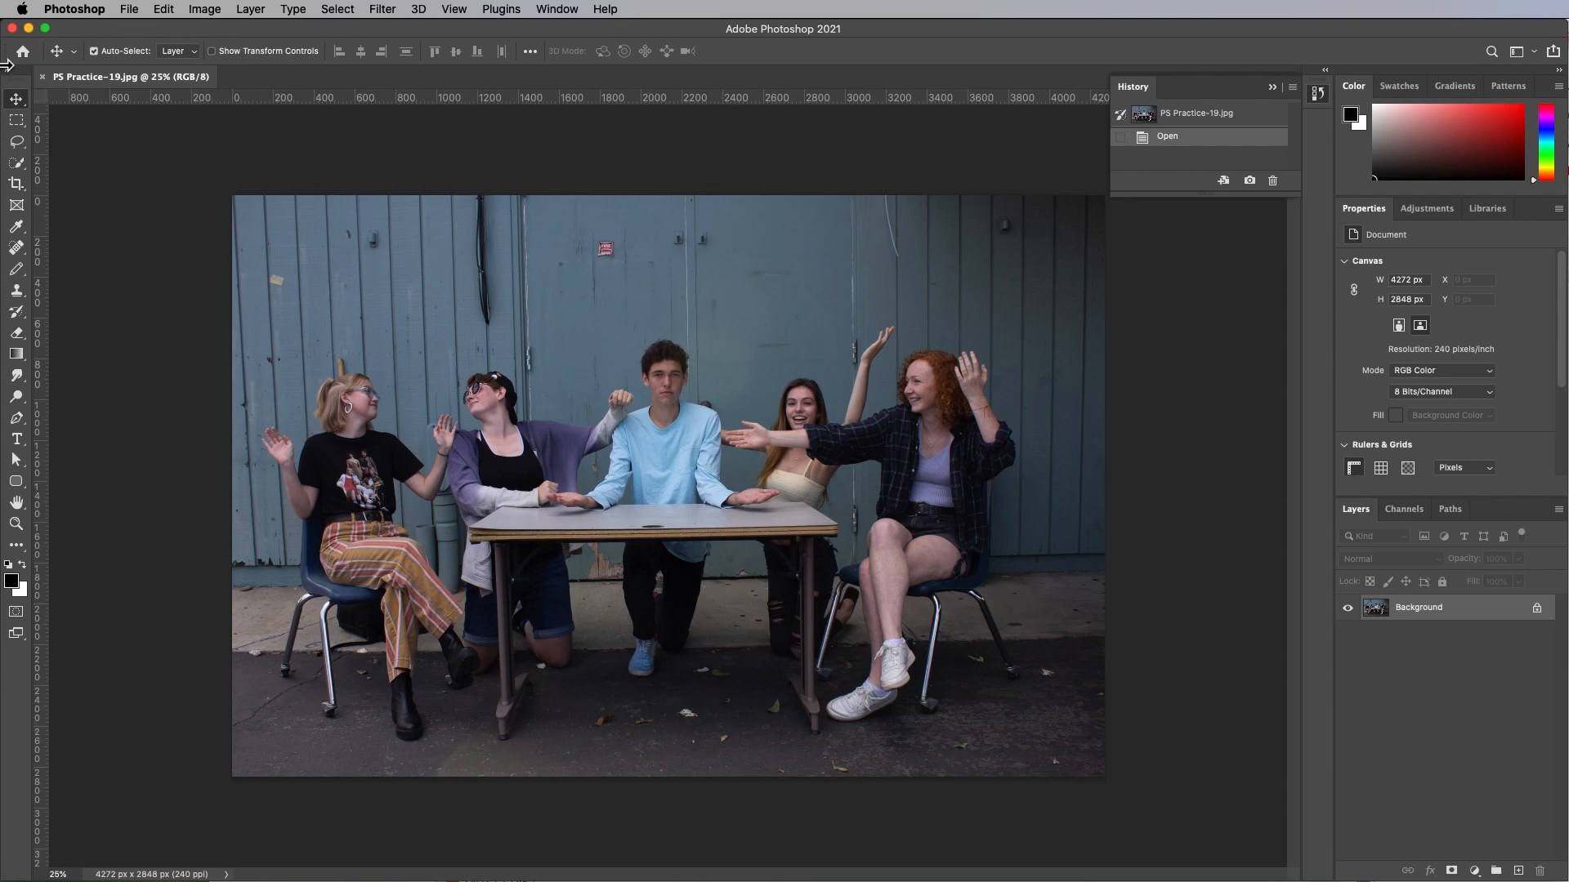
click(14, 188)
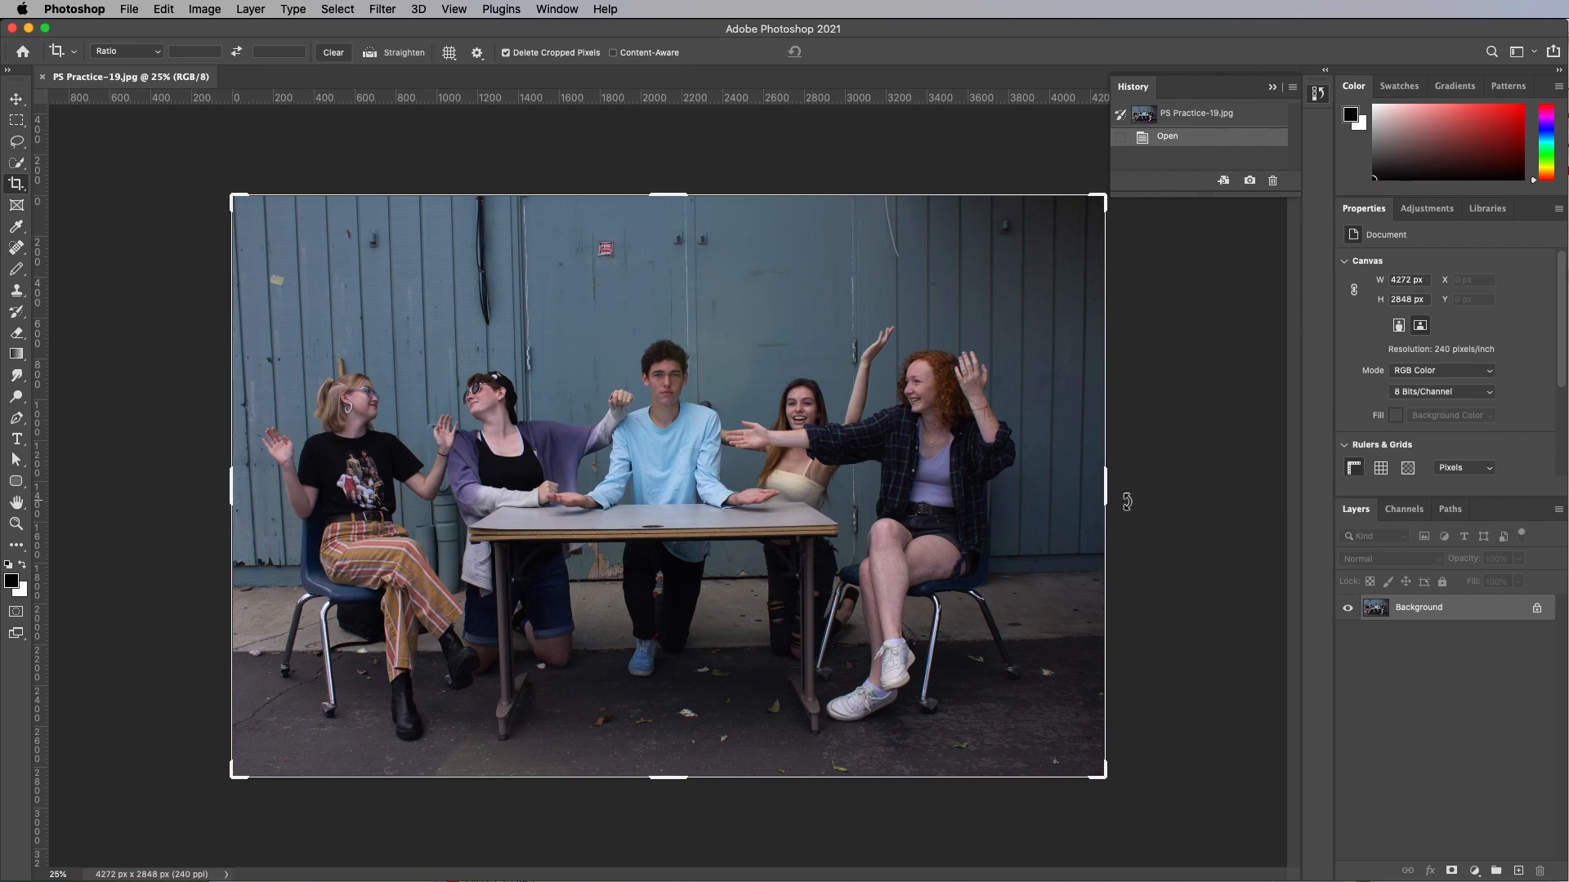
drag(1108, 494, 931, 488)
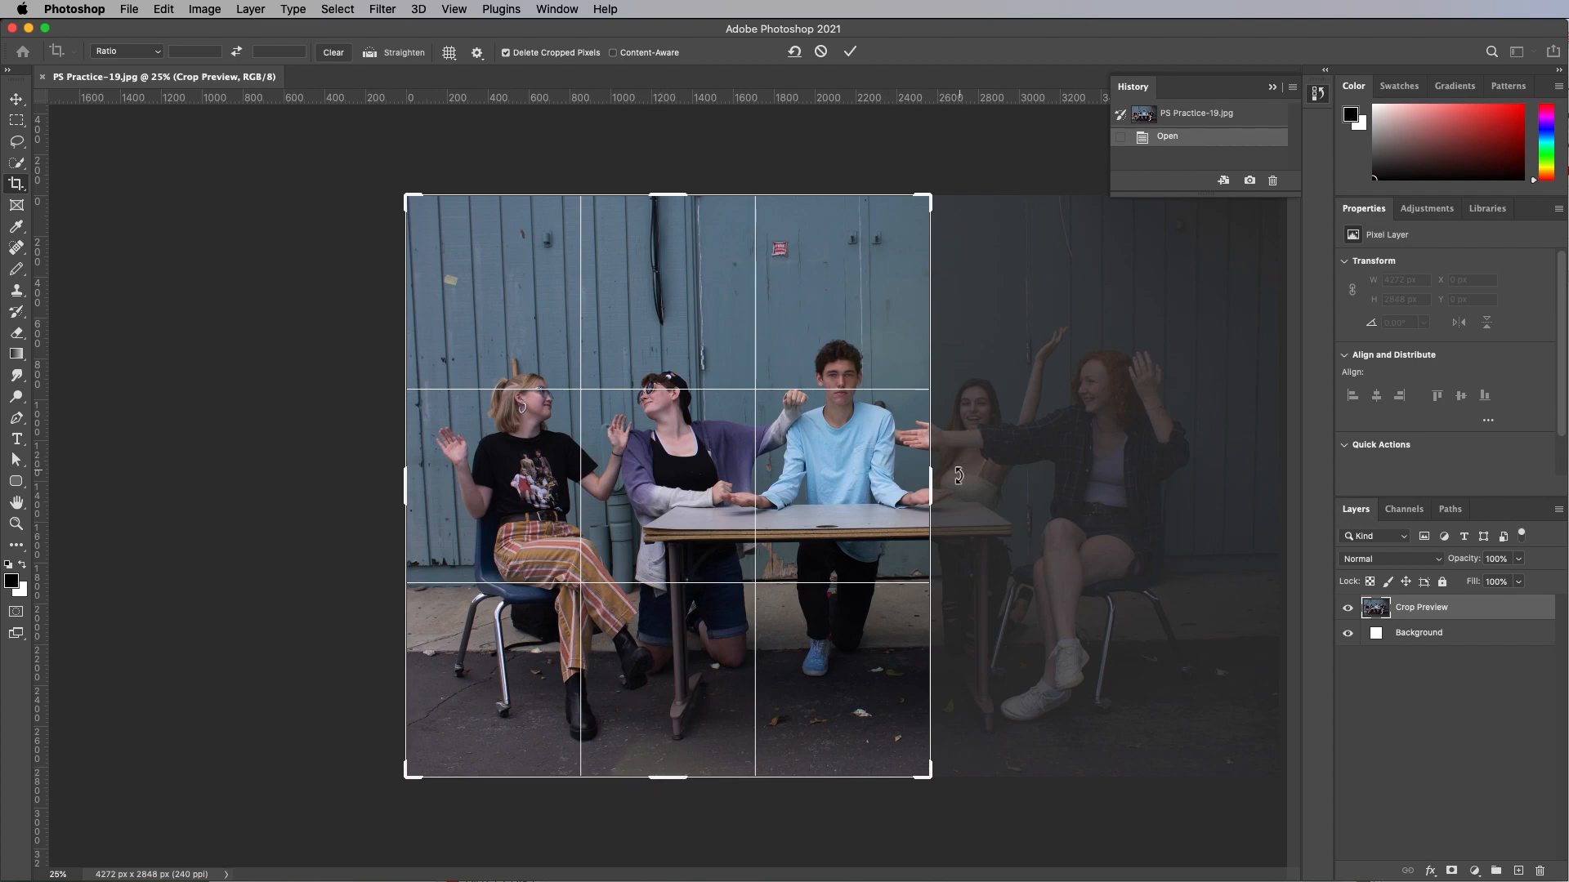
drag(939, 489, 792, 483)
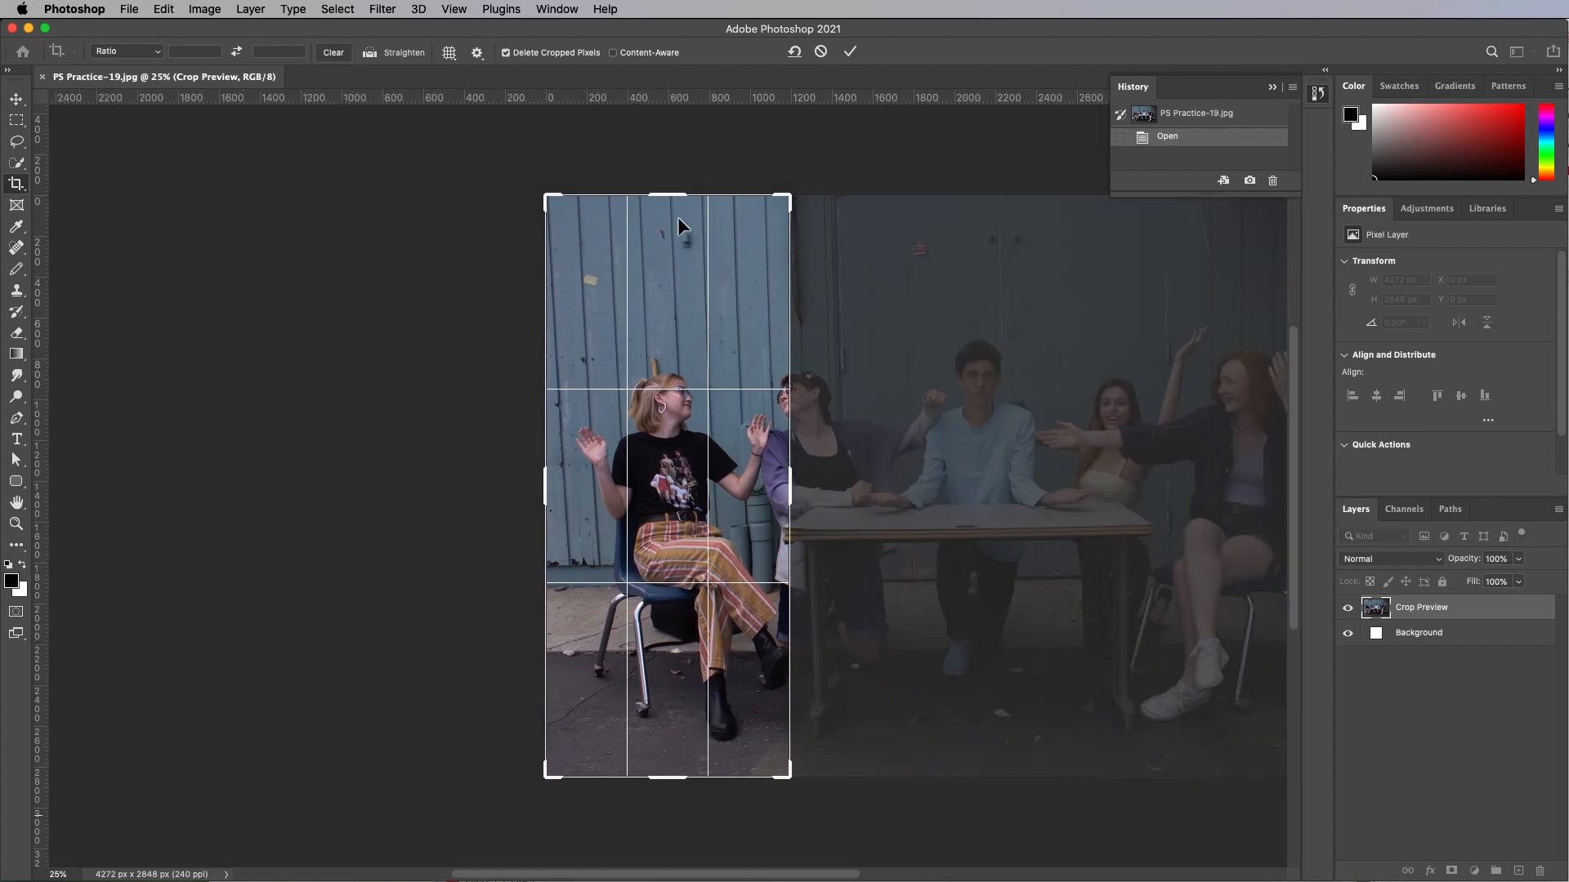
drag(668, 198, 668, 271)
drag(671, 700, 669, 673)
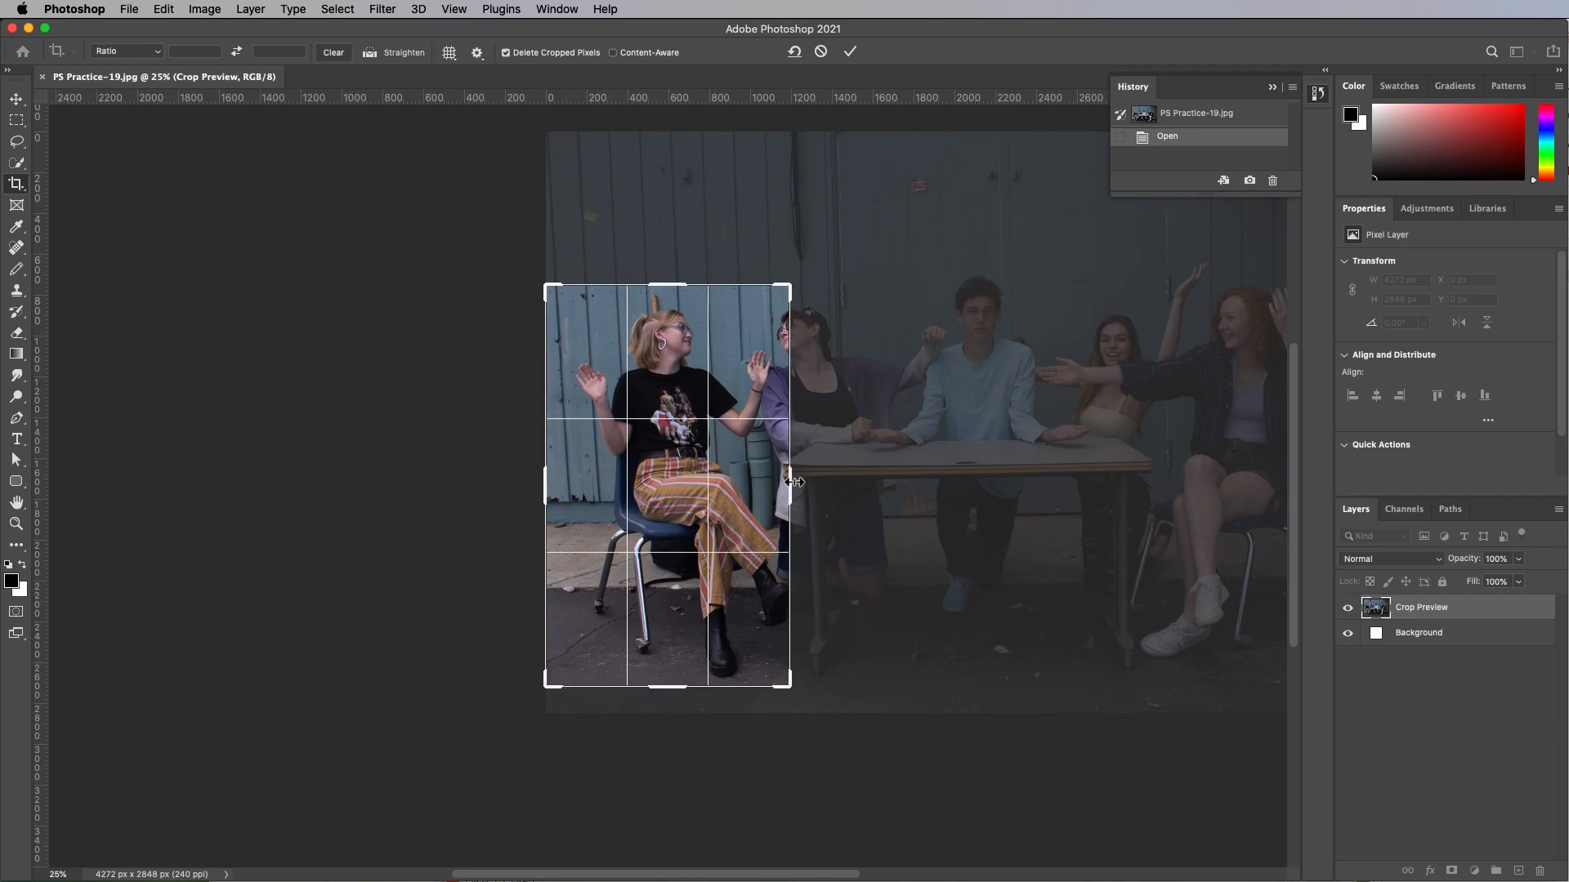
drag(791, 687, 759, 609)
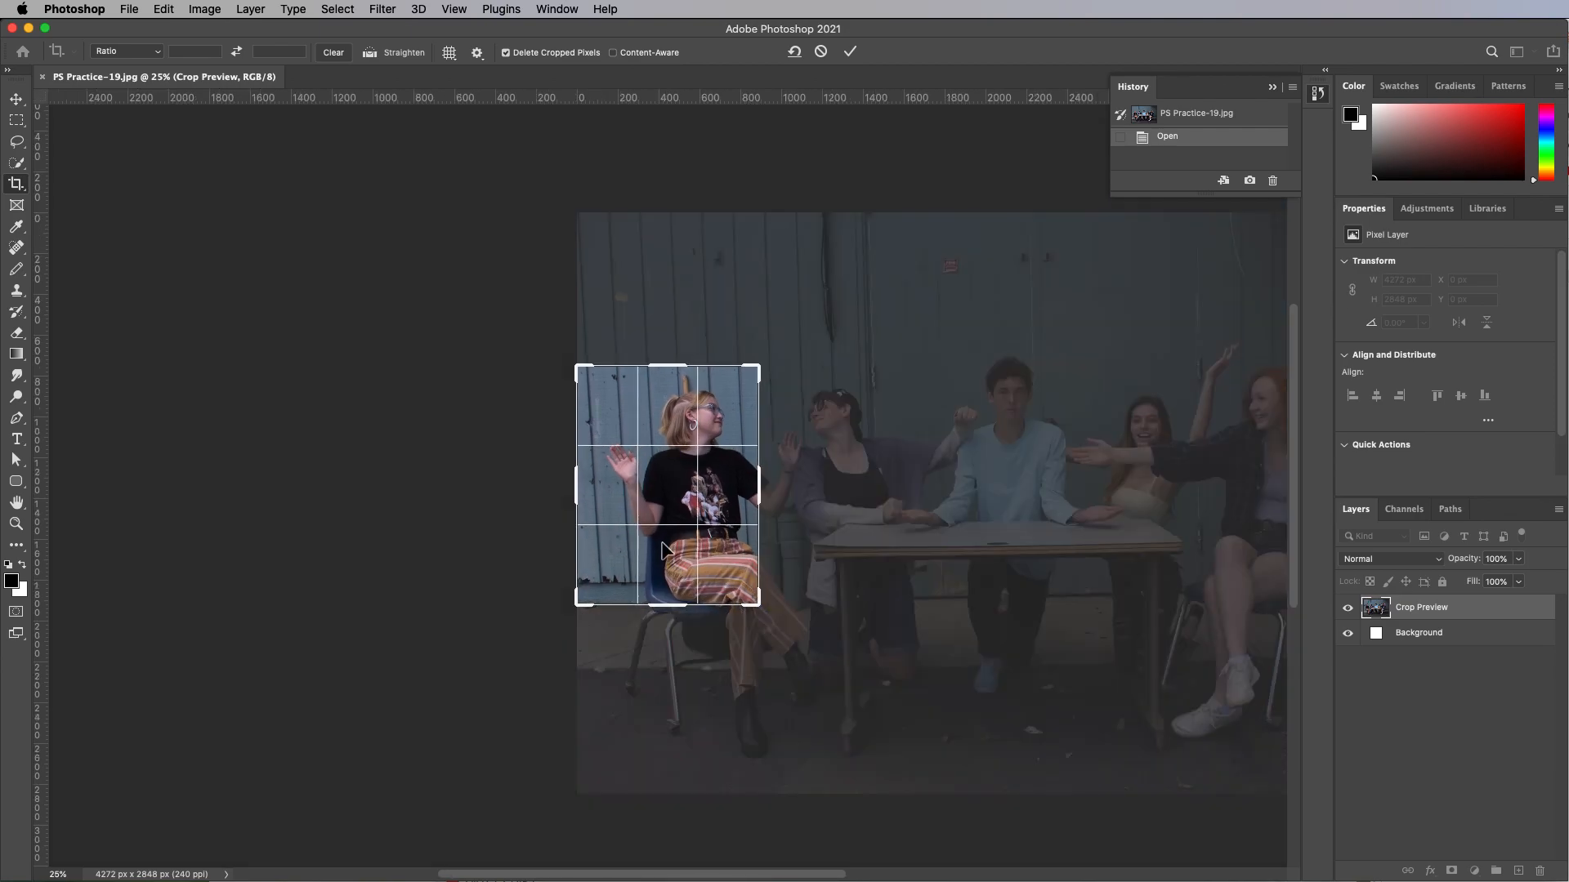
click(670, 500)
drag(736, 500, 663, 495)
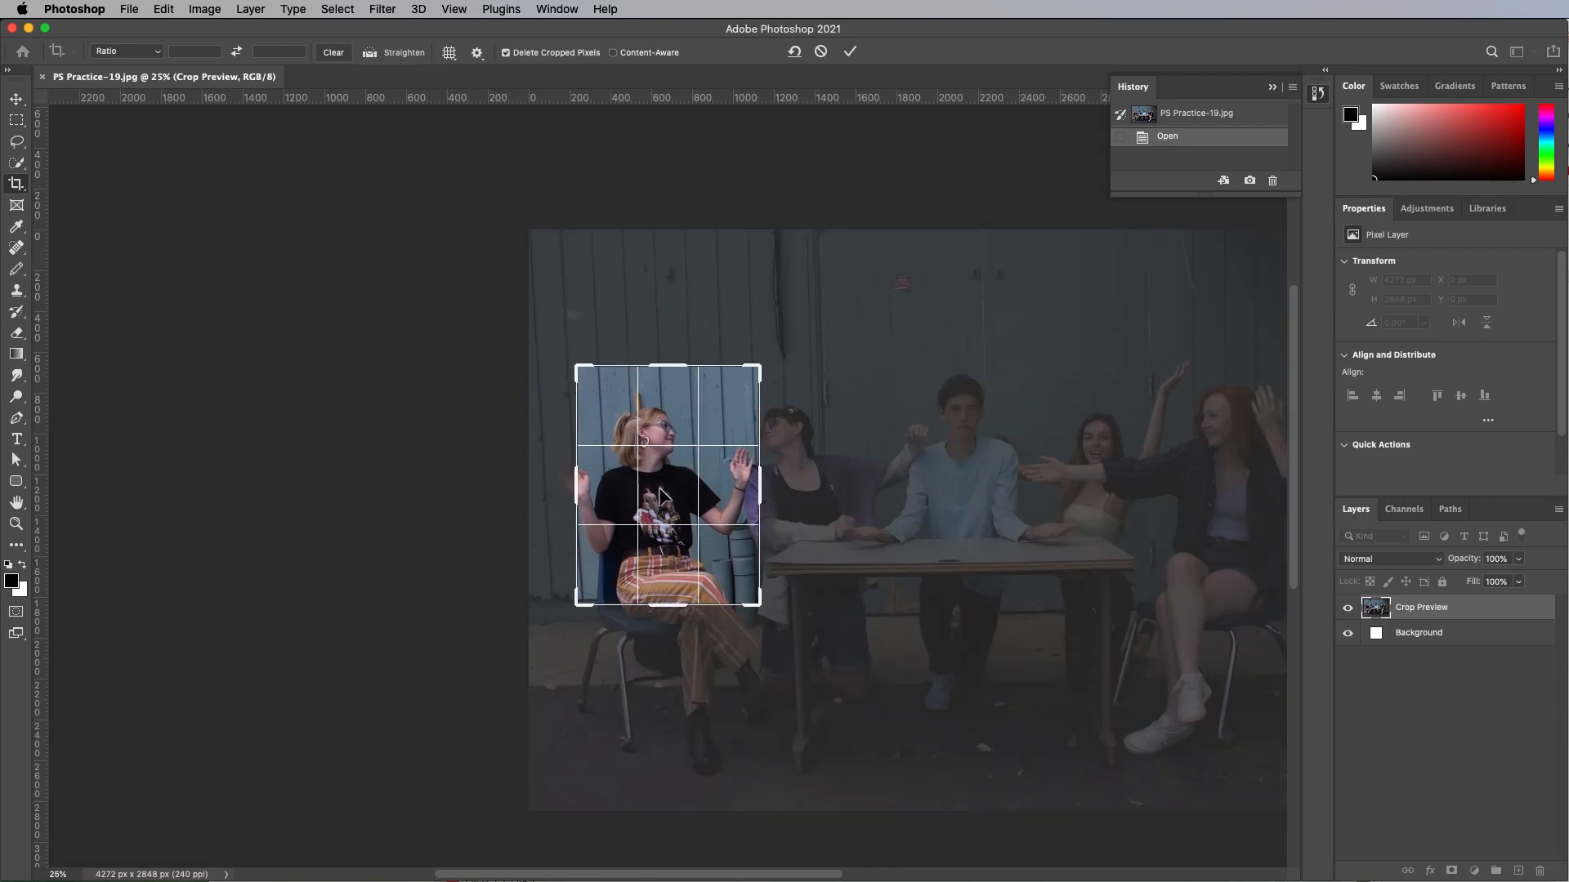
key(Return)
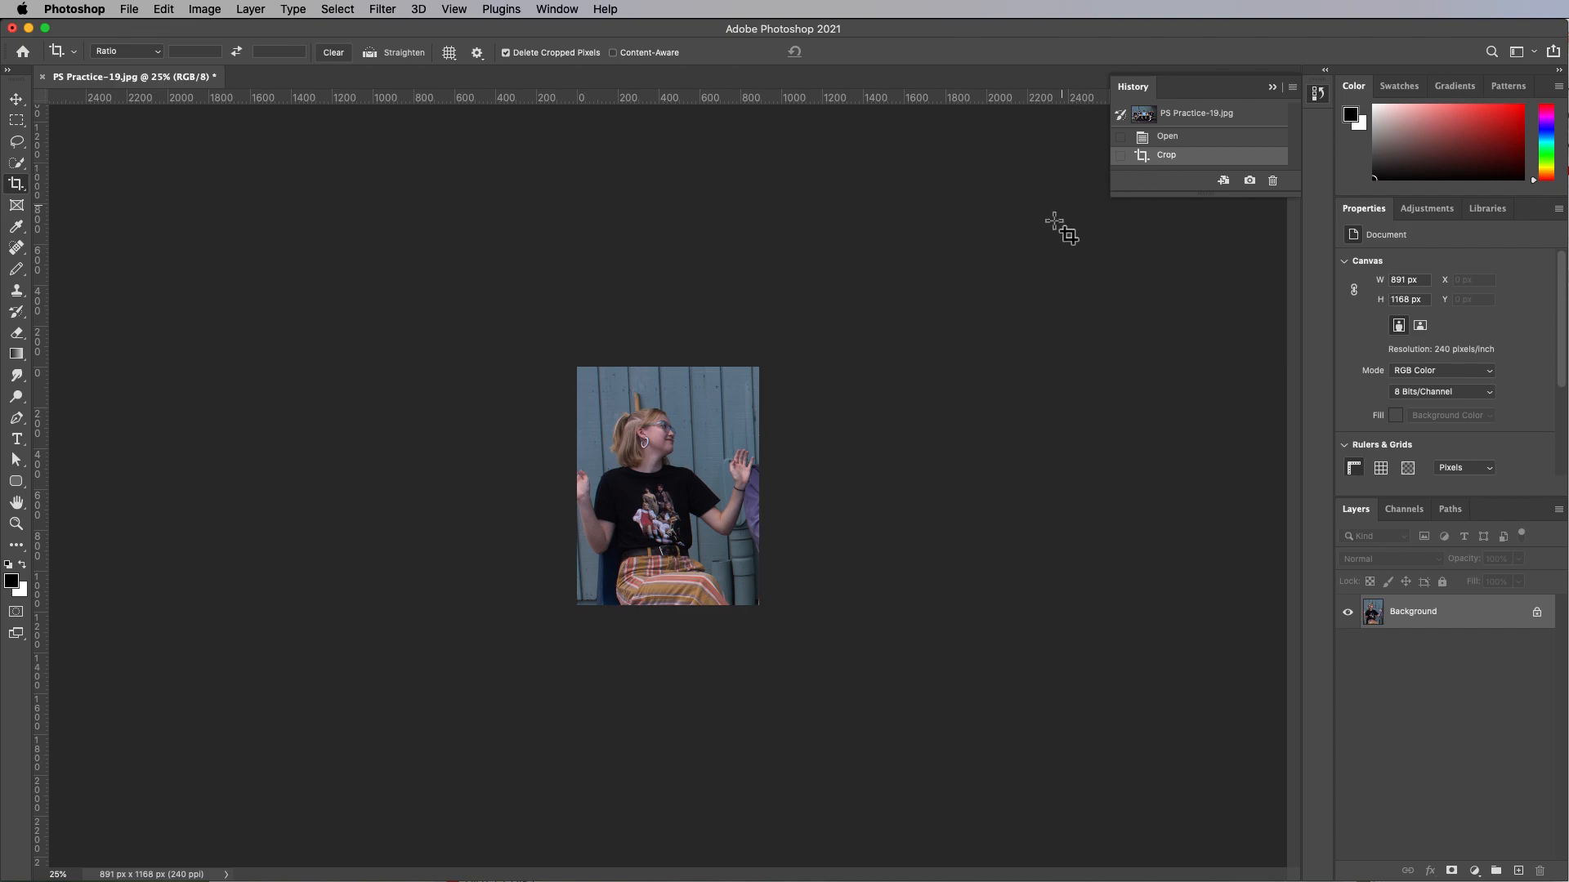
click(1177, 137)
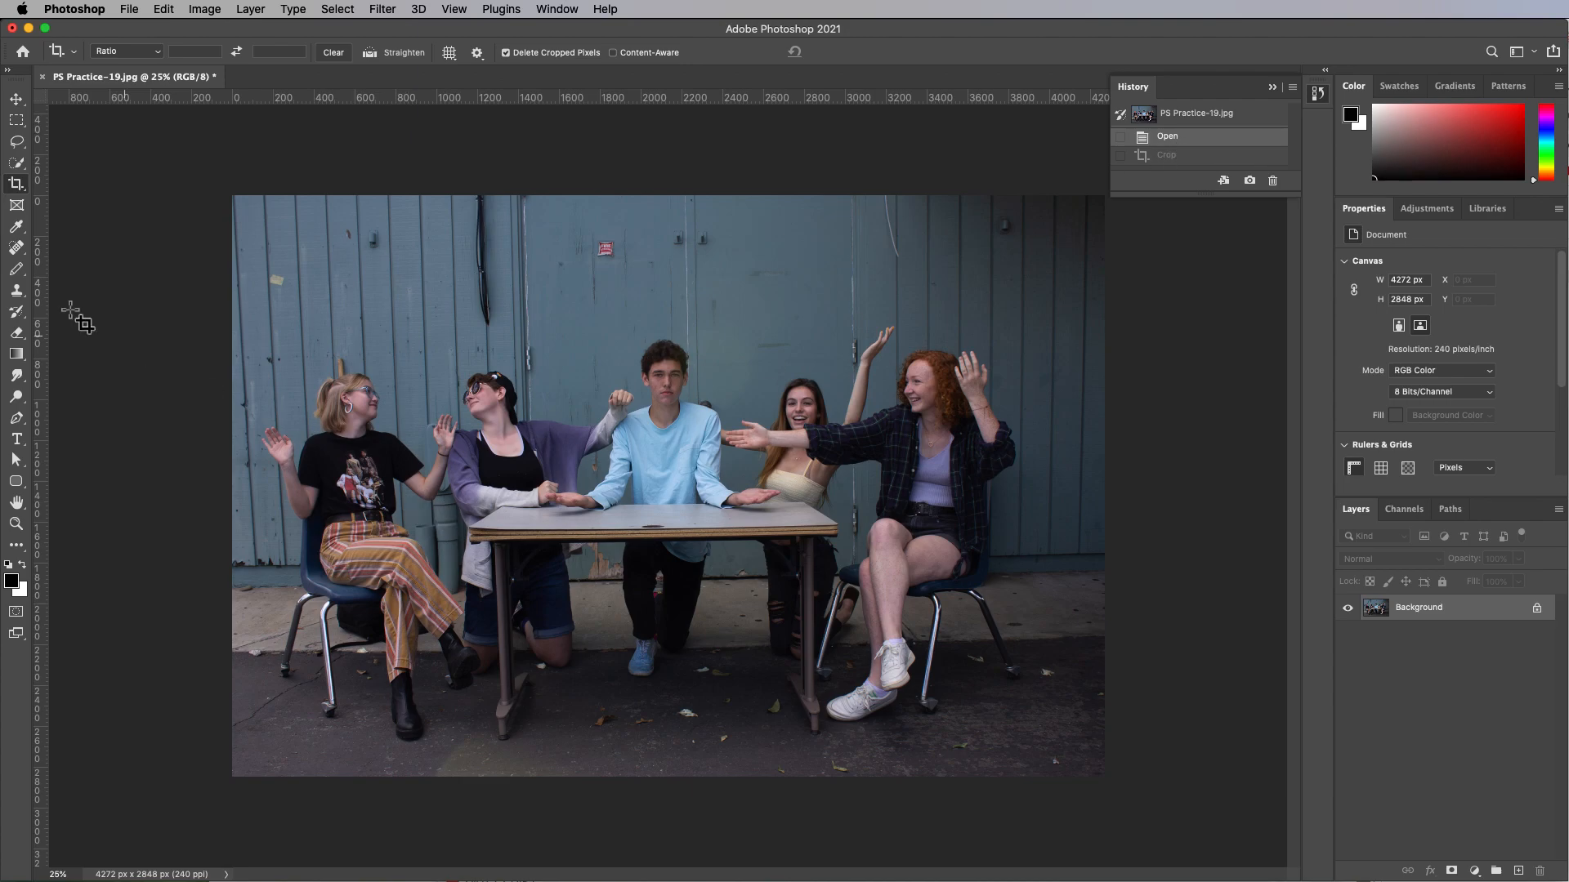
Crop the photo at a 1:1 (Square) ratio around the three people behind the table, about 1941 × 1941 px
click(17, 185)
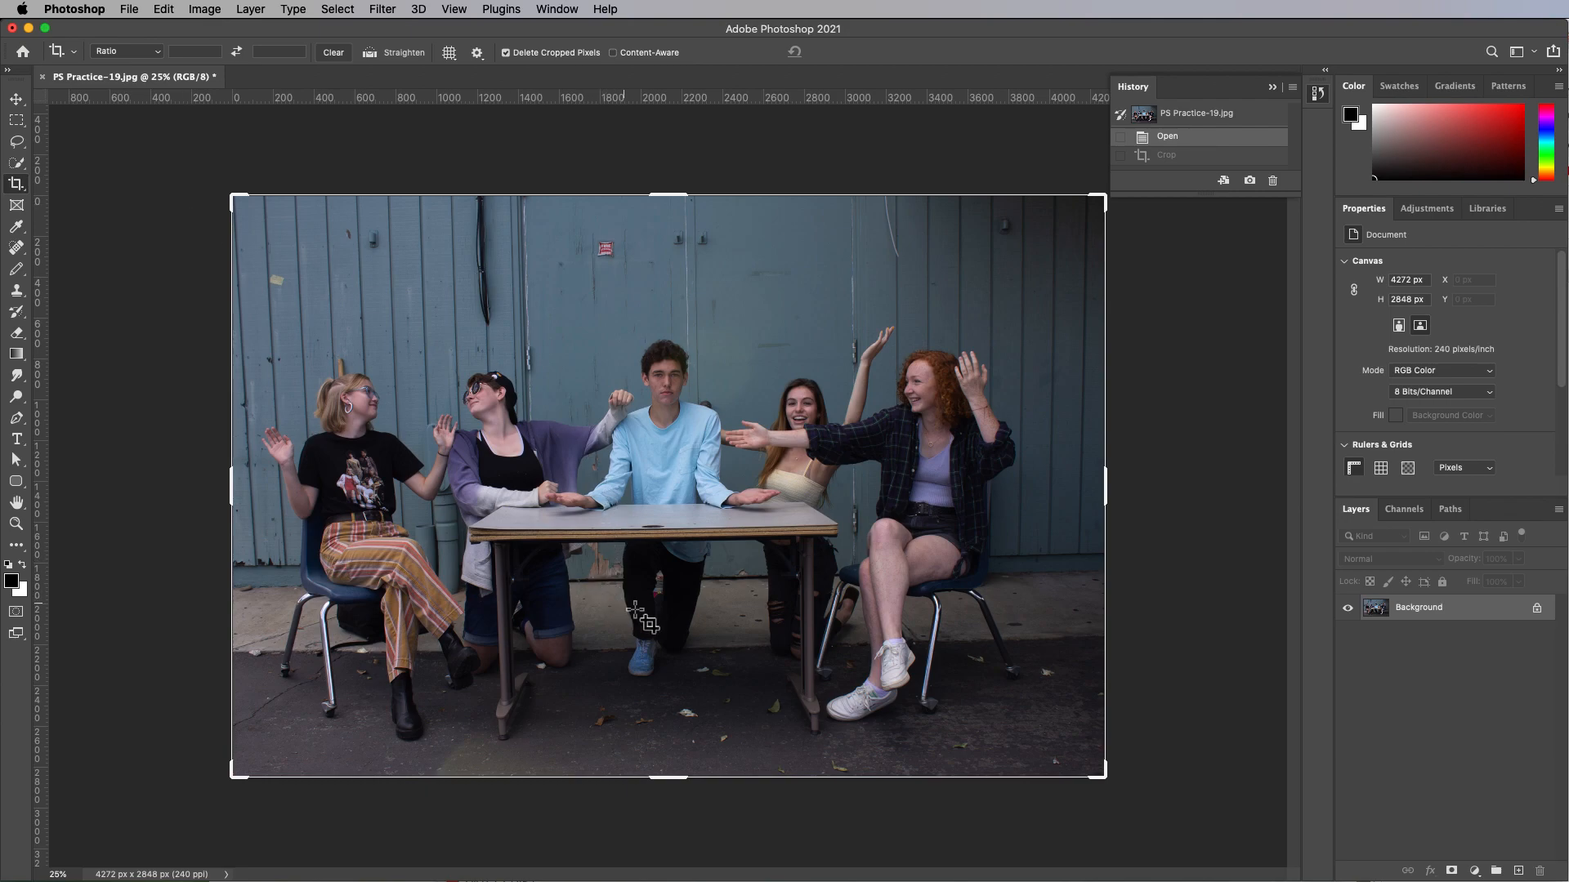
click(161, 54)
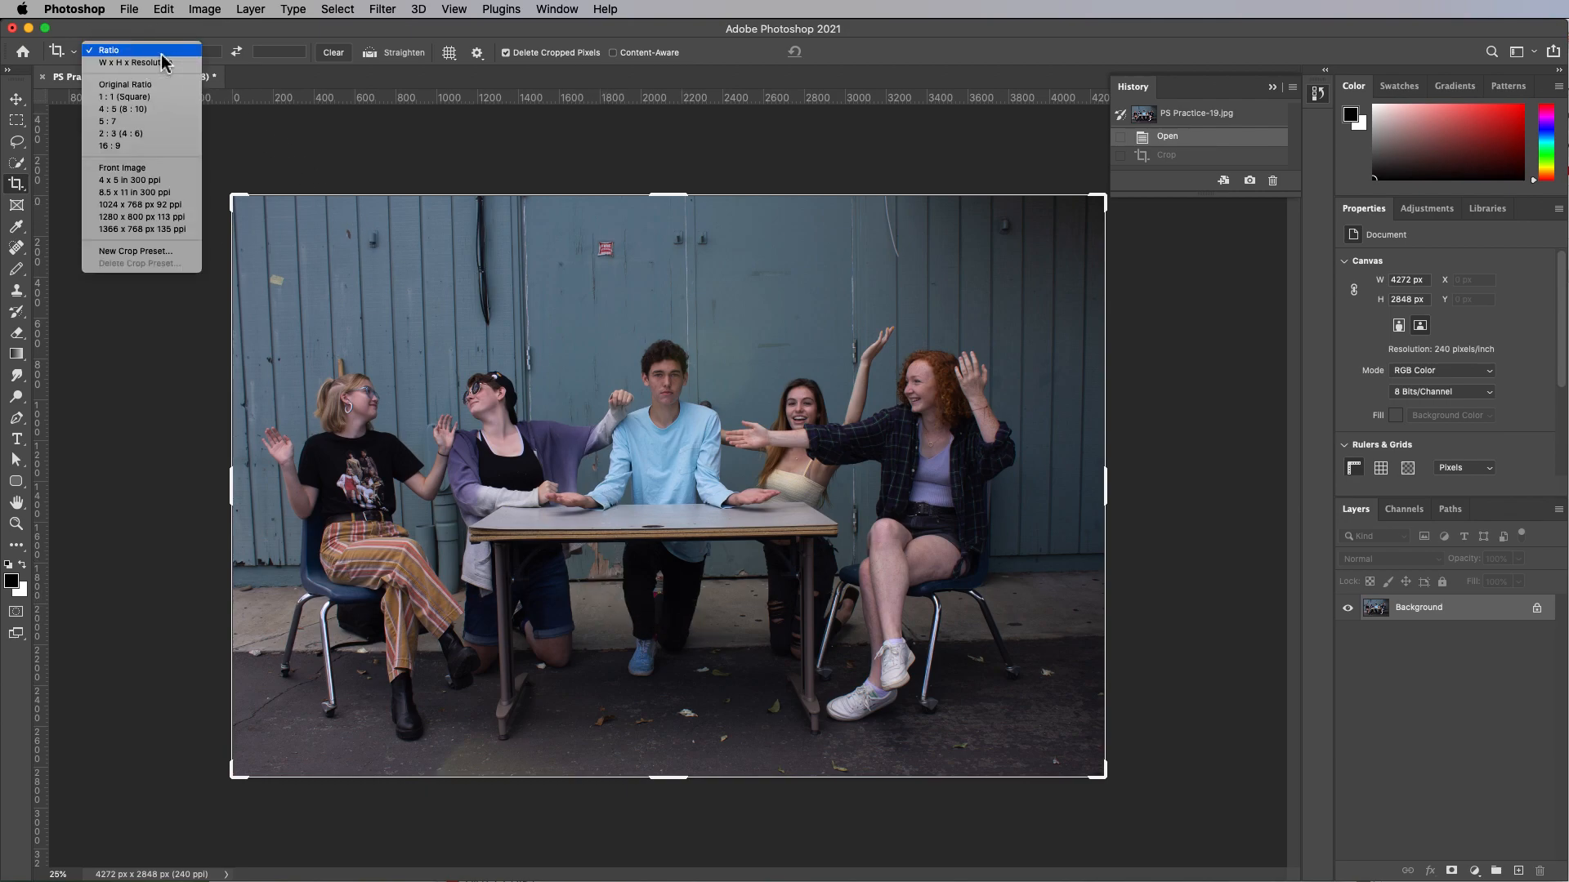
click(147, 98)
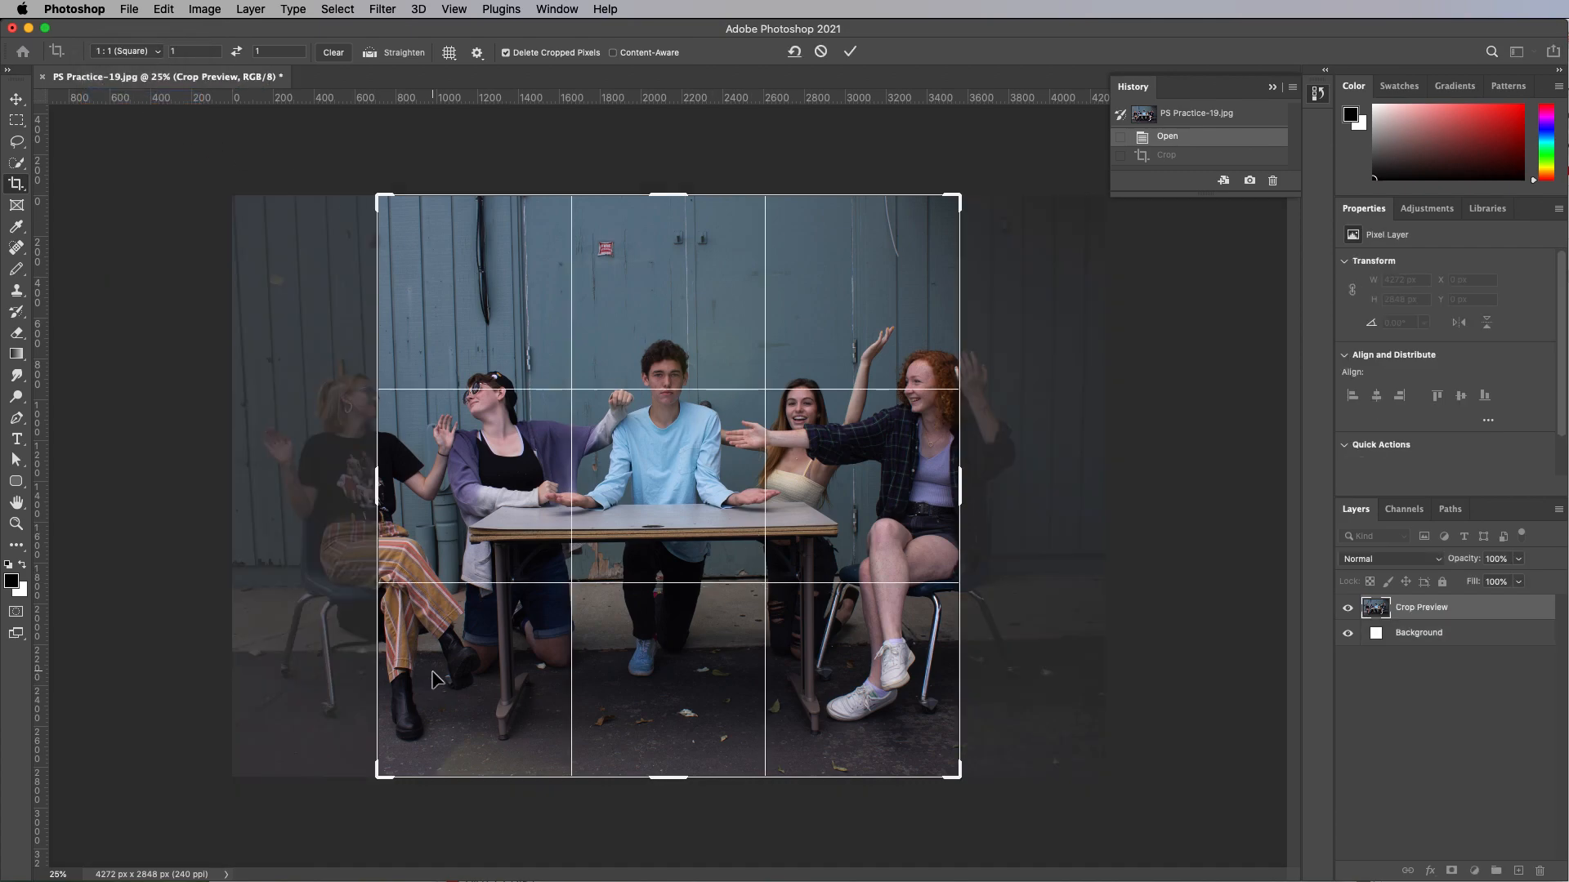
drag(384, 774, 470, 686)
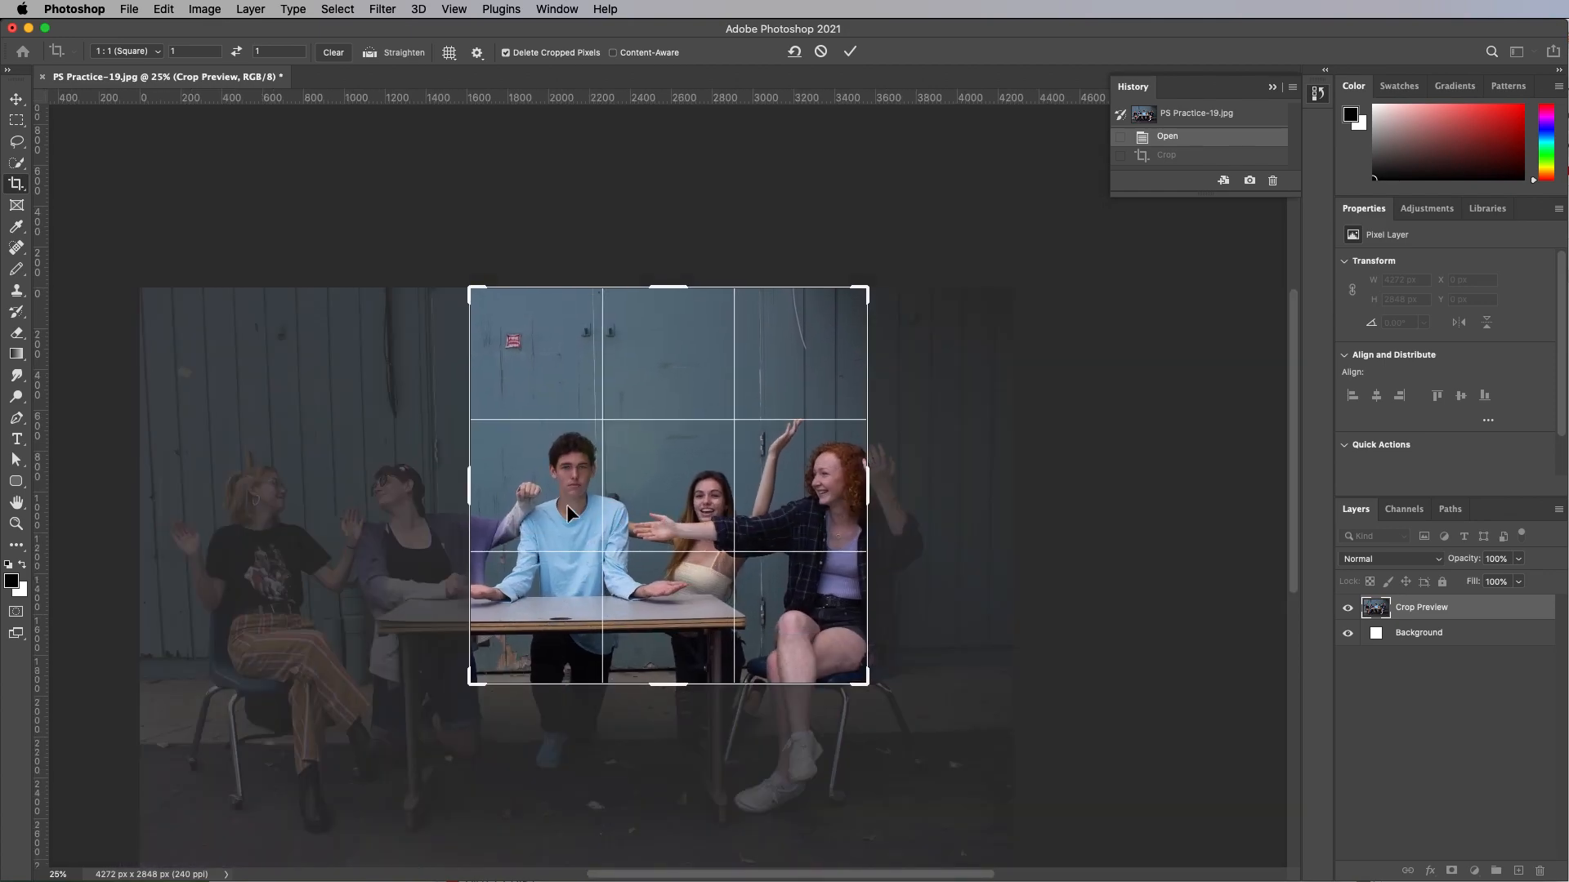
drag(520, 517, 629, 478)
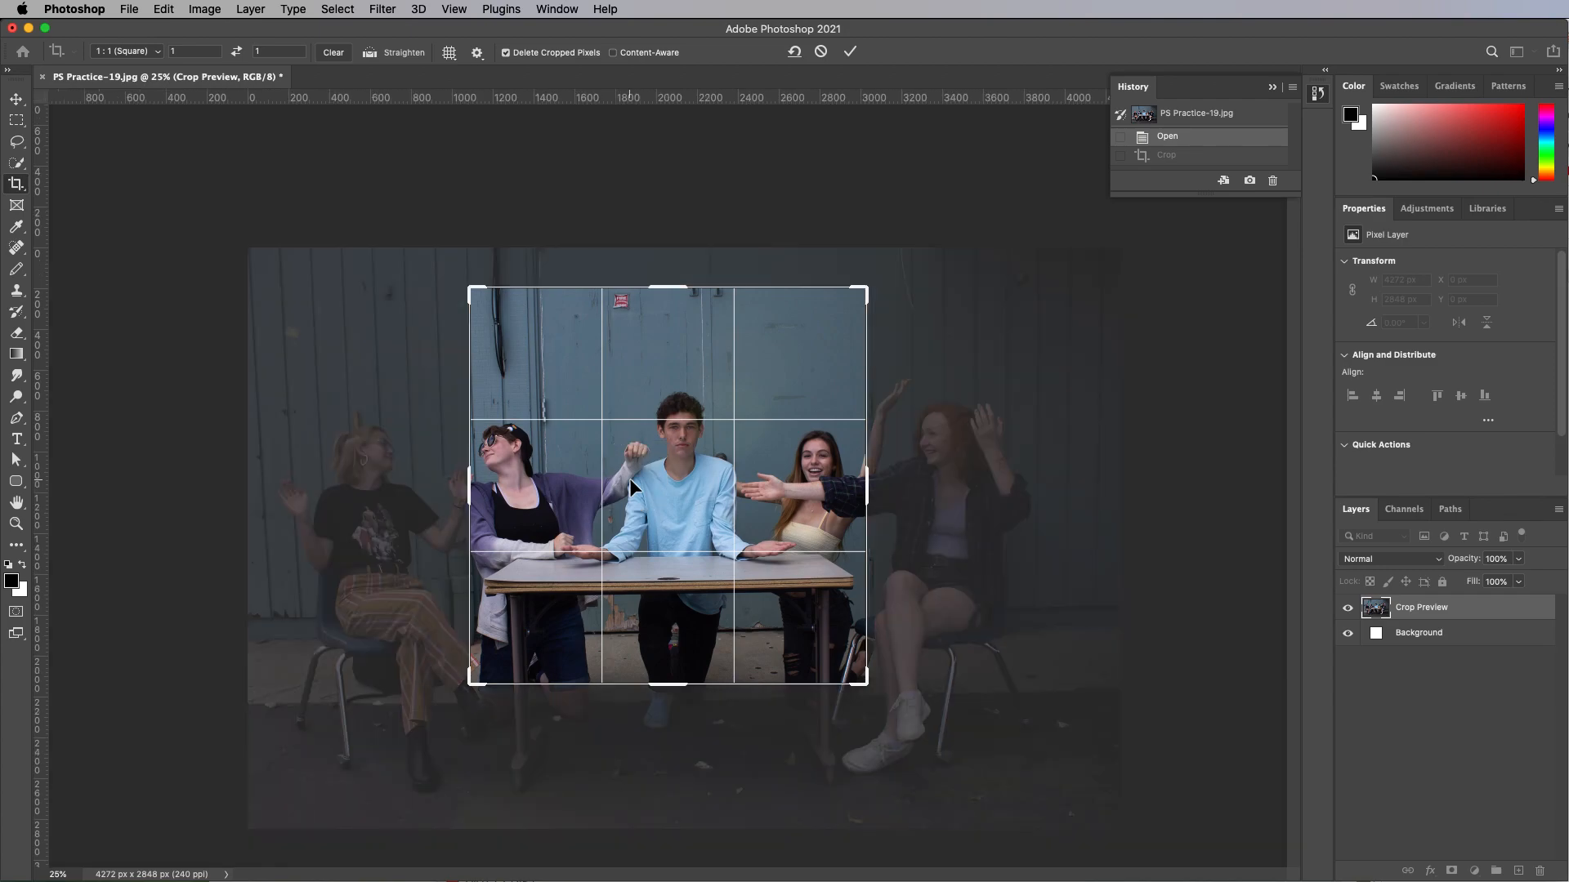
key(Return)
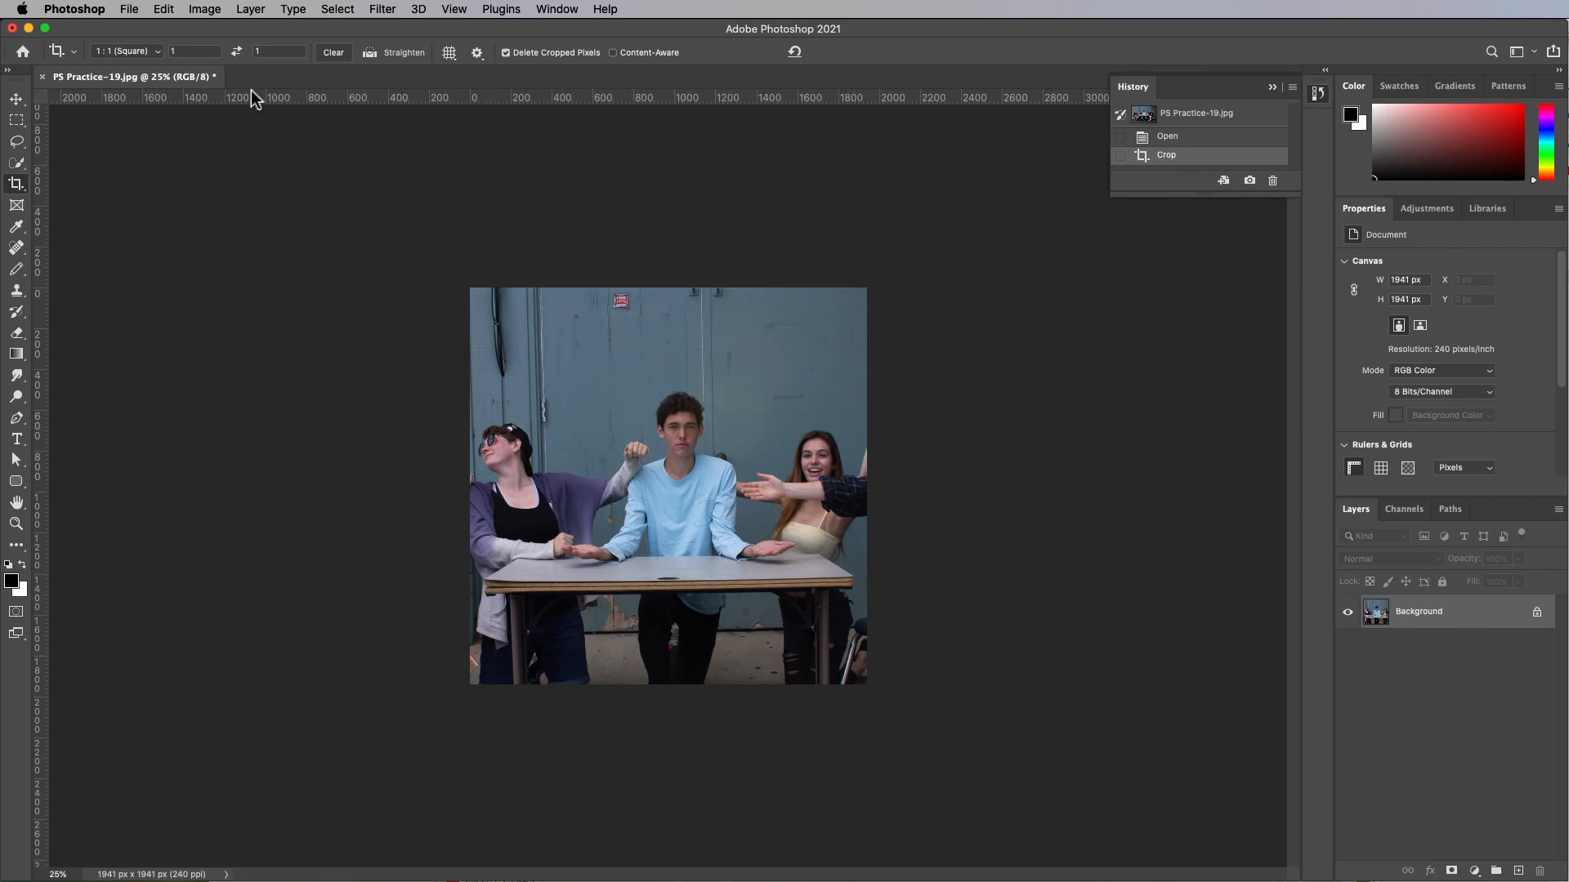
click(204, 9)
click(231, 135)
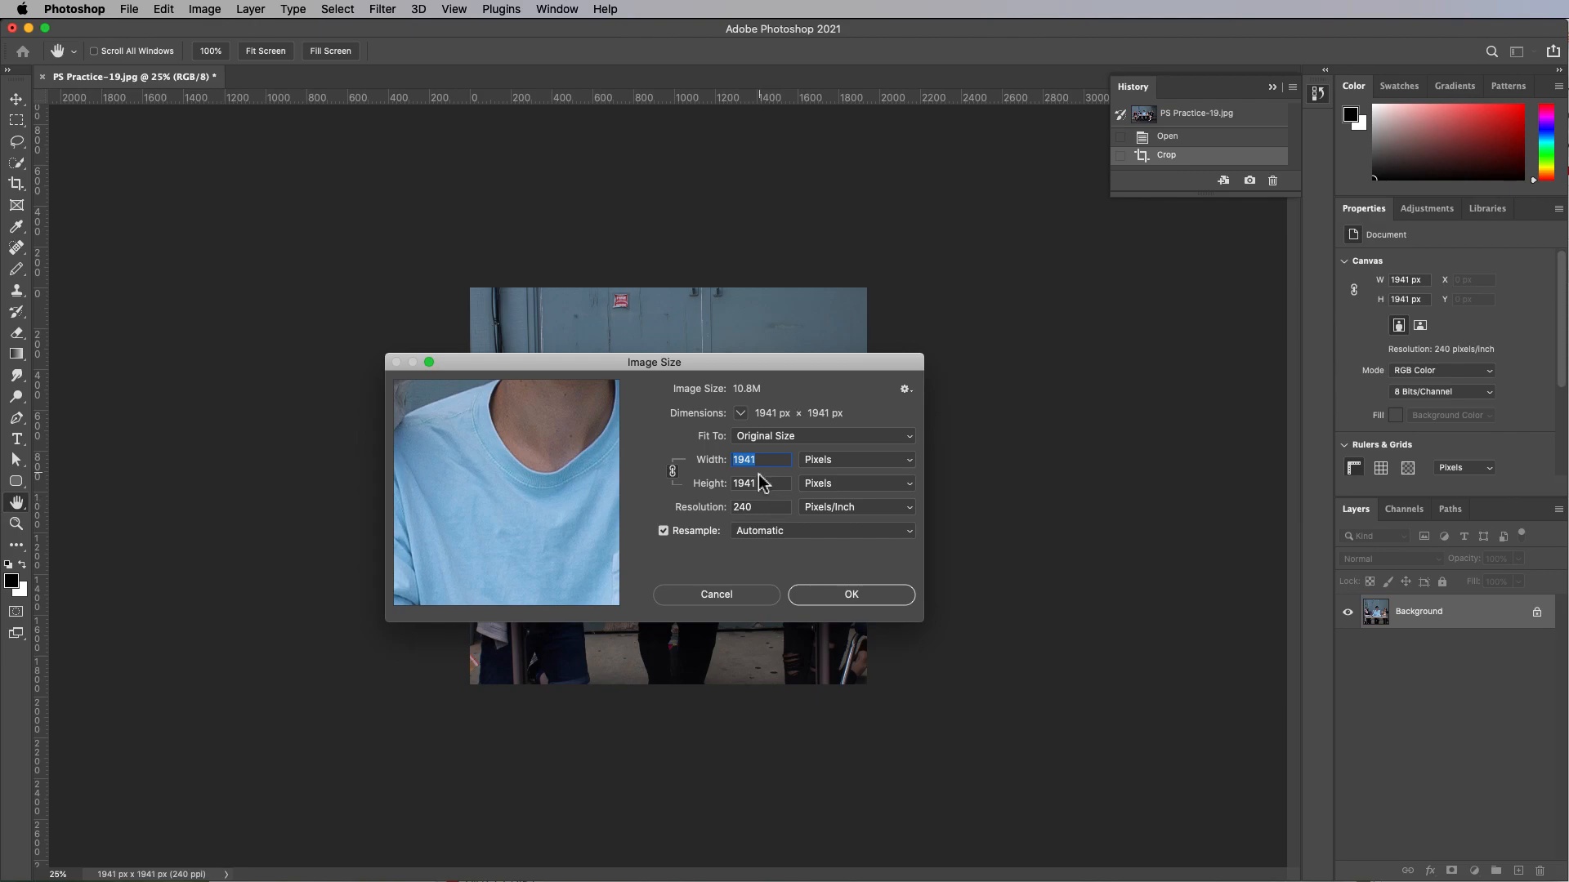
click(717, 602)
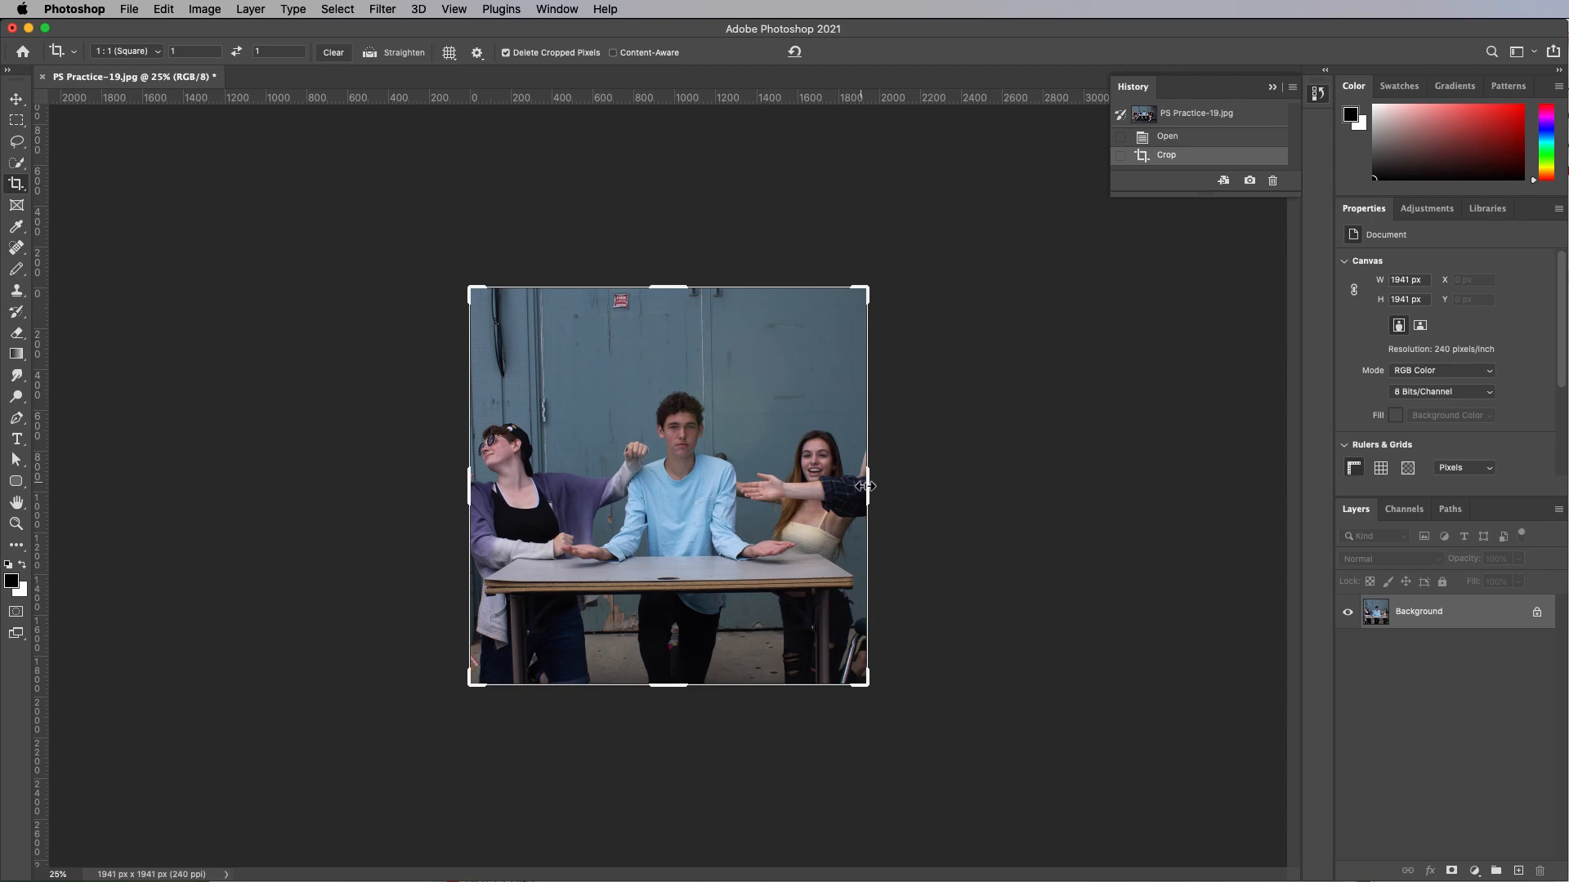
Enter a width of 500 pixels and a resolution of 72 pixels/inch for the image size
click(204, 9)
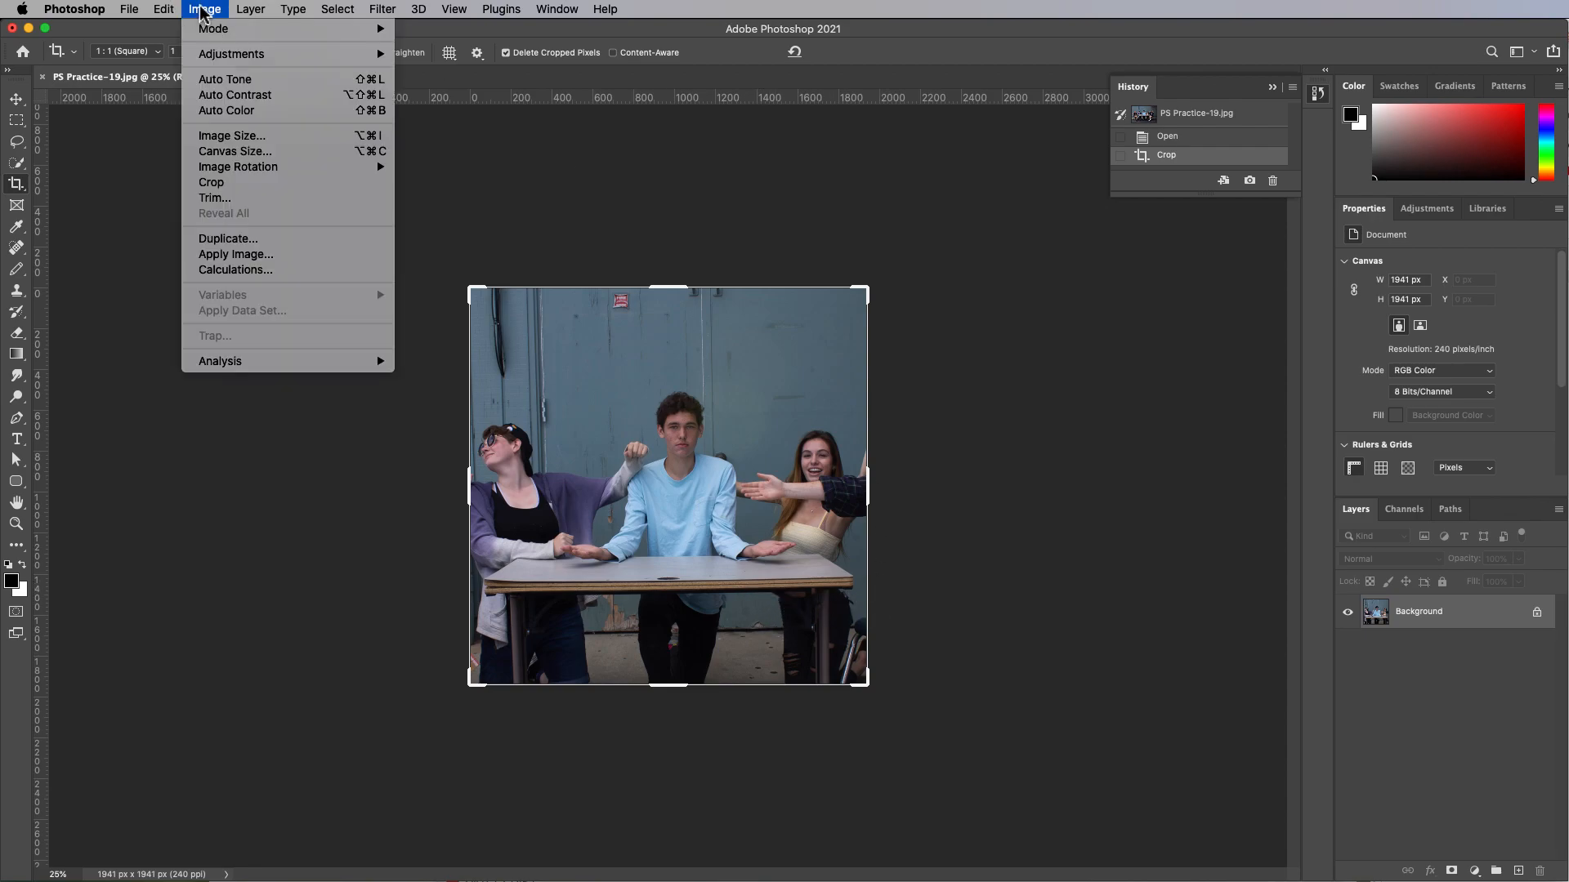
click(222, 133)
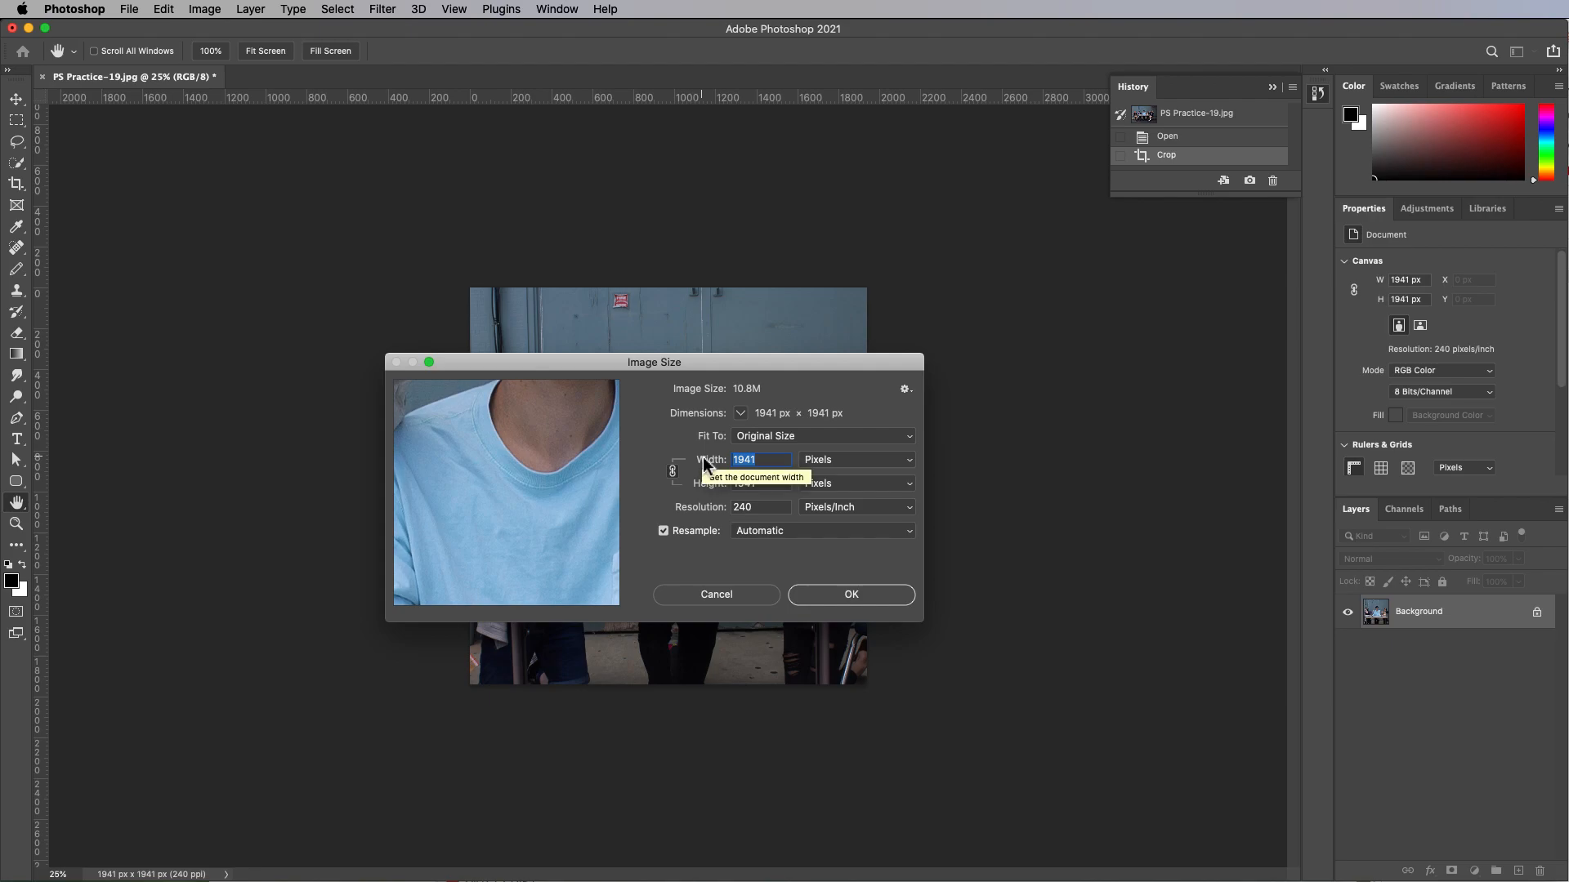
text(500)
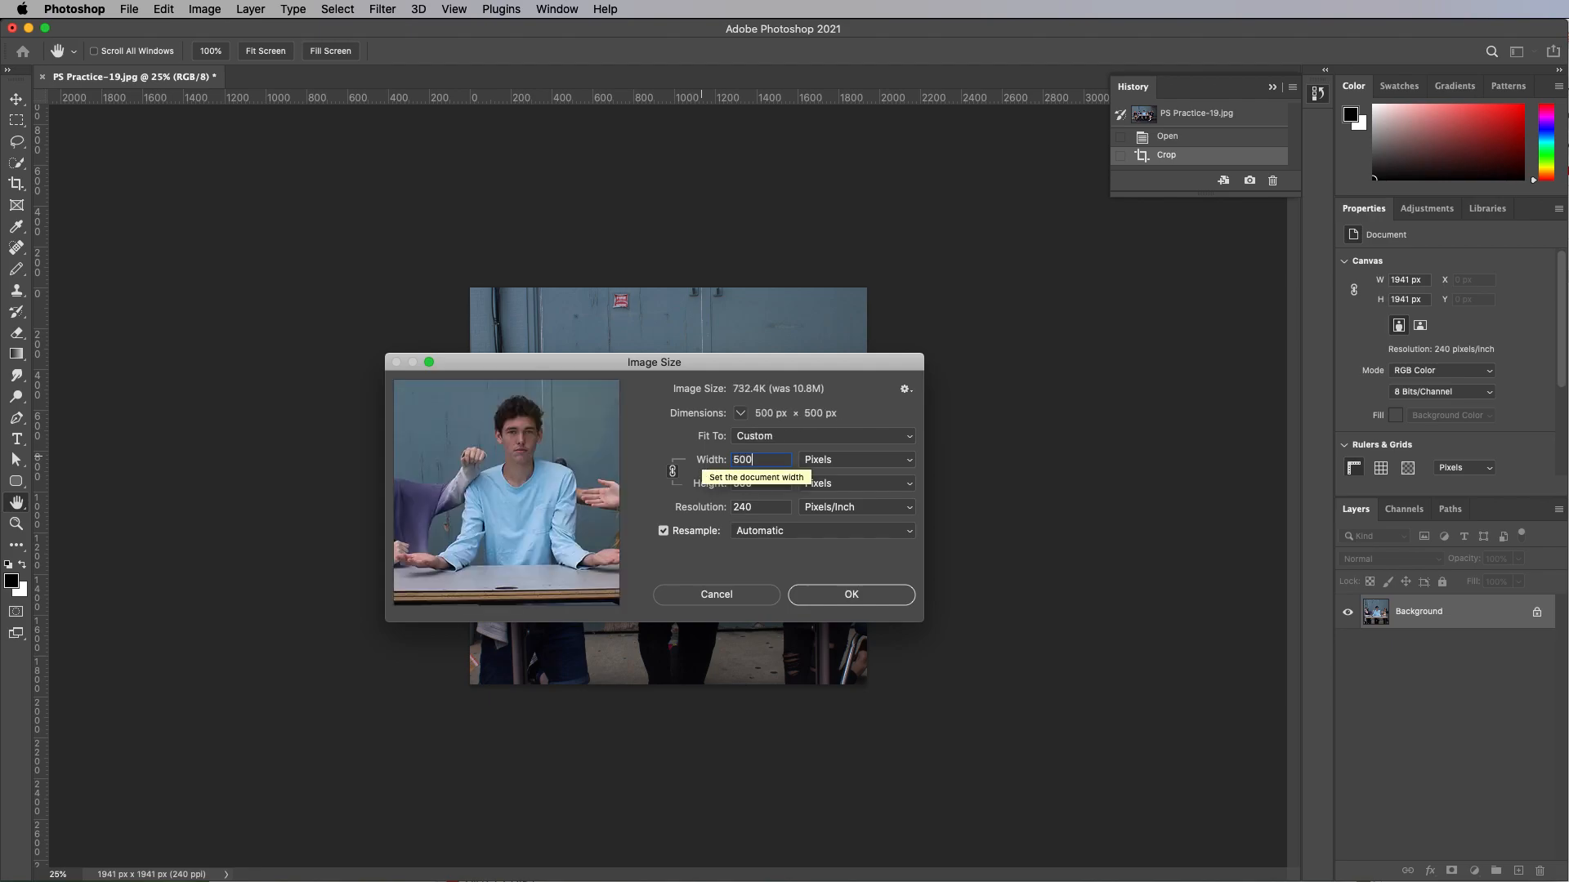
click(763, 508)
drag(762, 510, 697, 504)
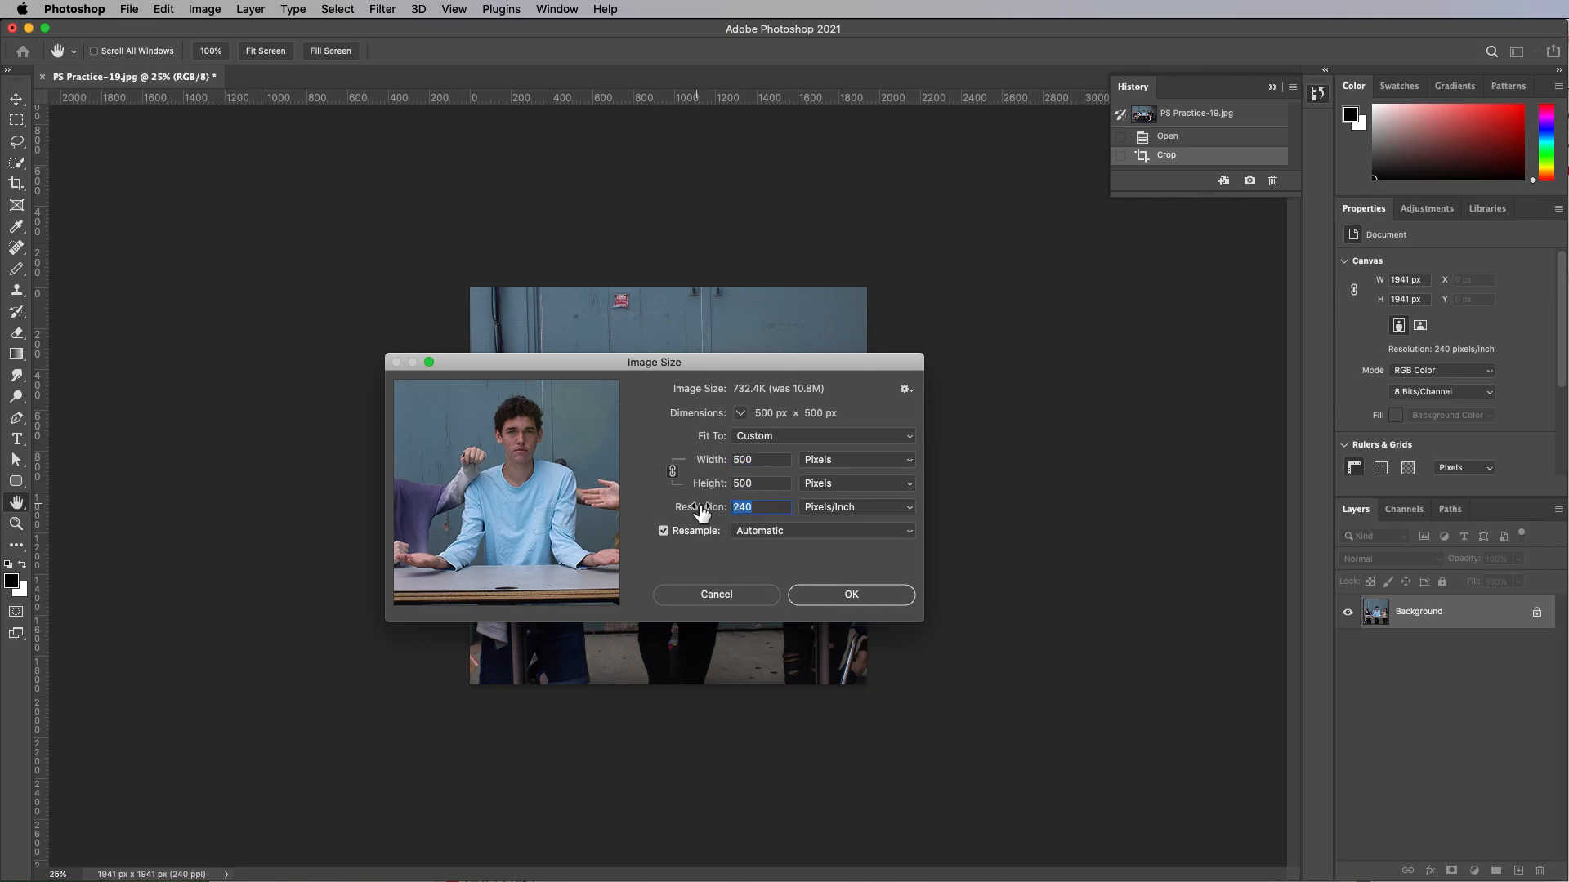
text(72)
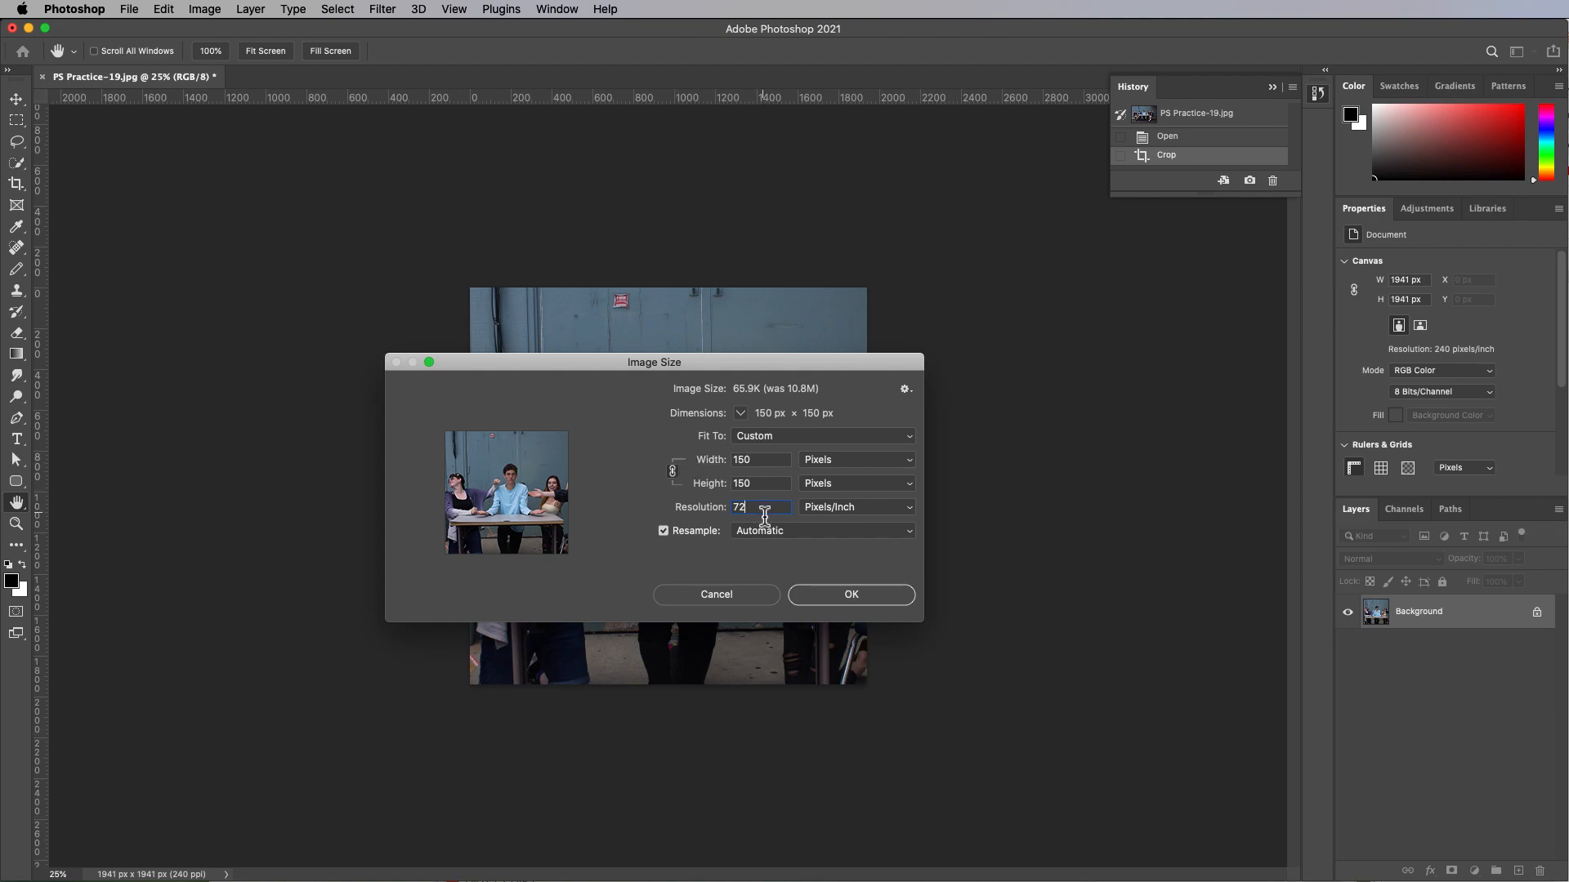
double_click(747, 513)
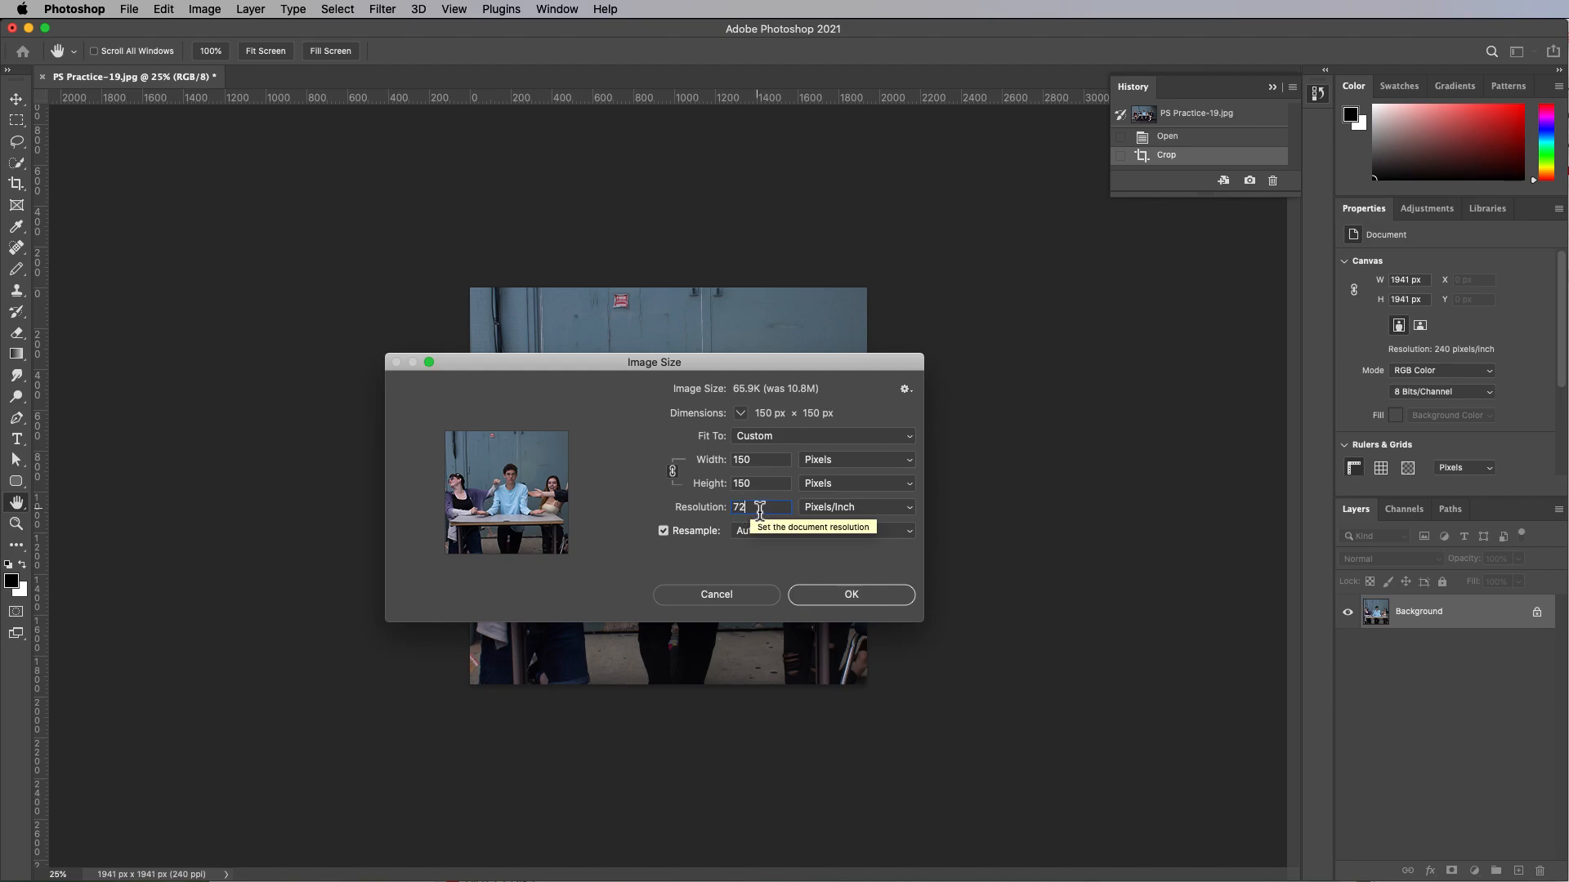
Set the image width to 500 pixels again, keeping proportions linked, and apply the resize
click(763, 460)
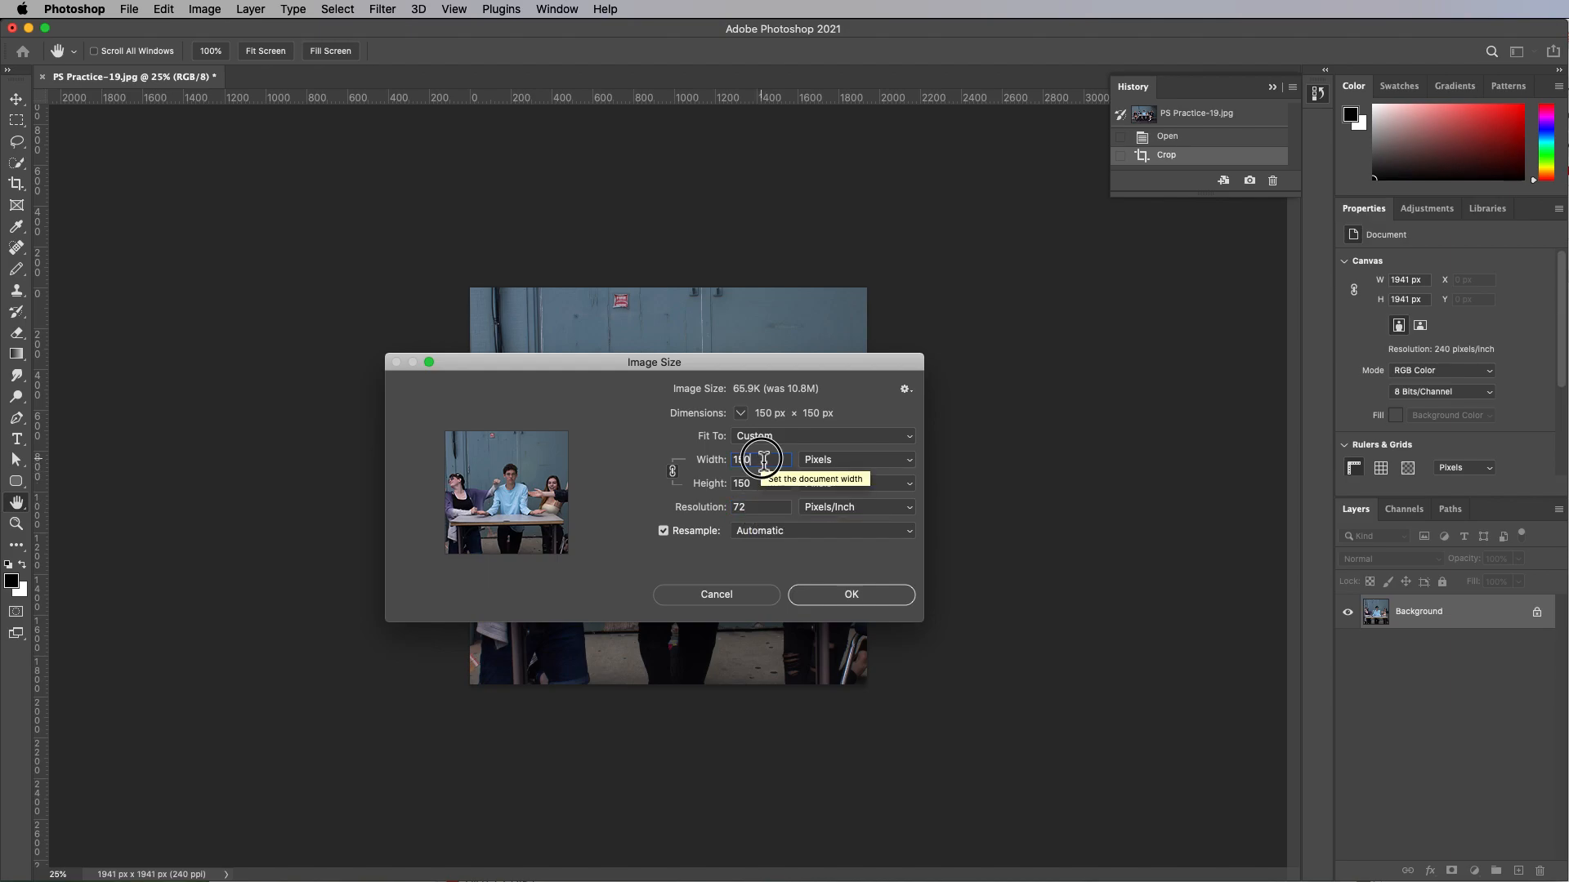
double_click(762, 460)
text(500)
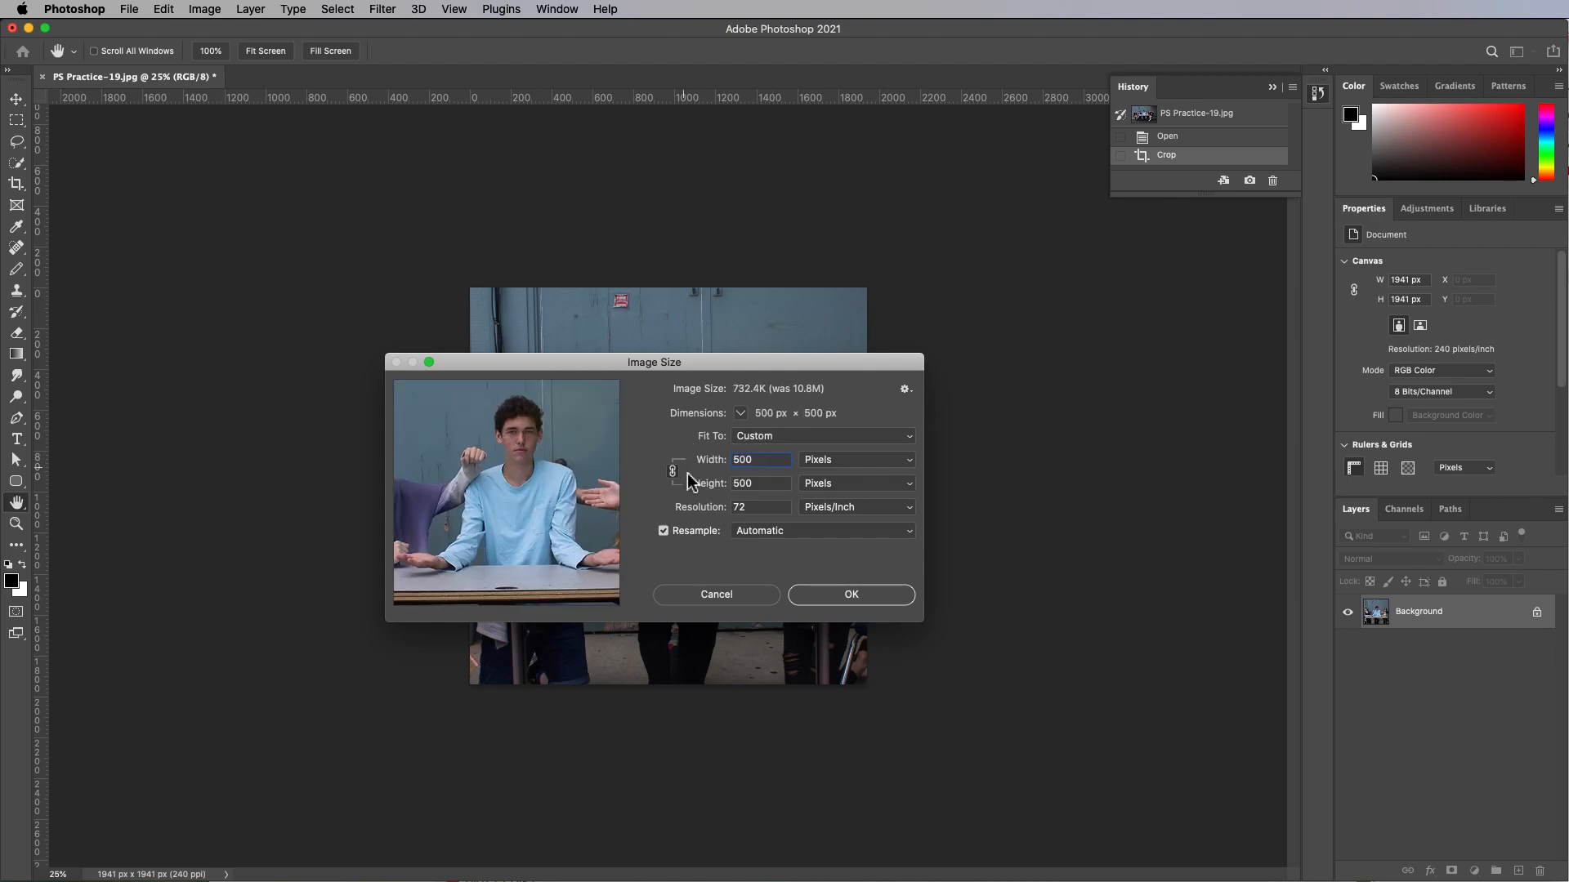
click(829, 595)
key(c)
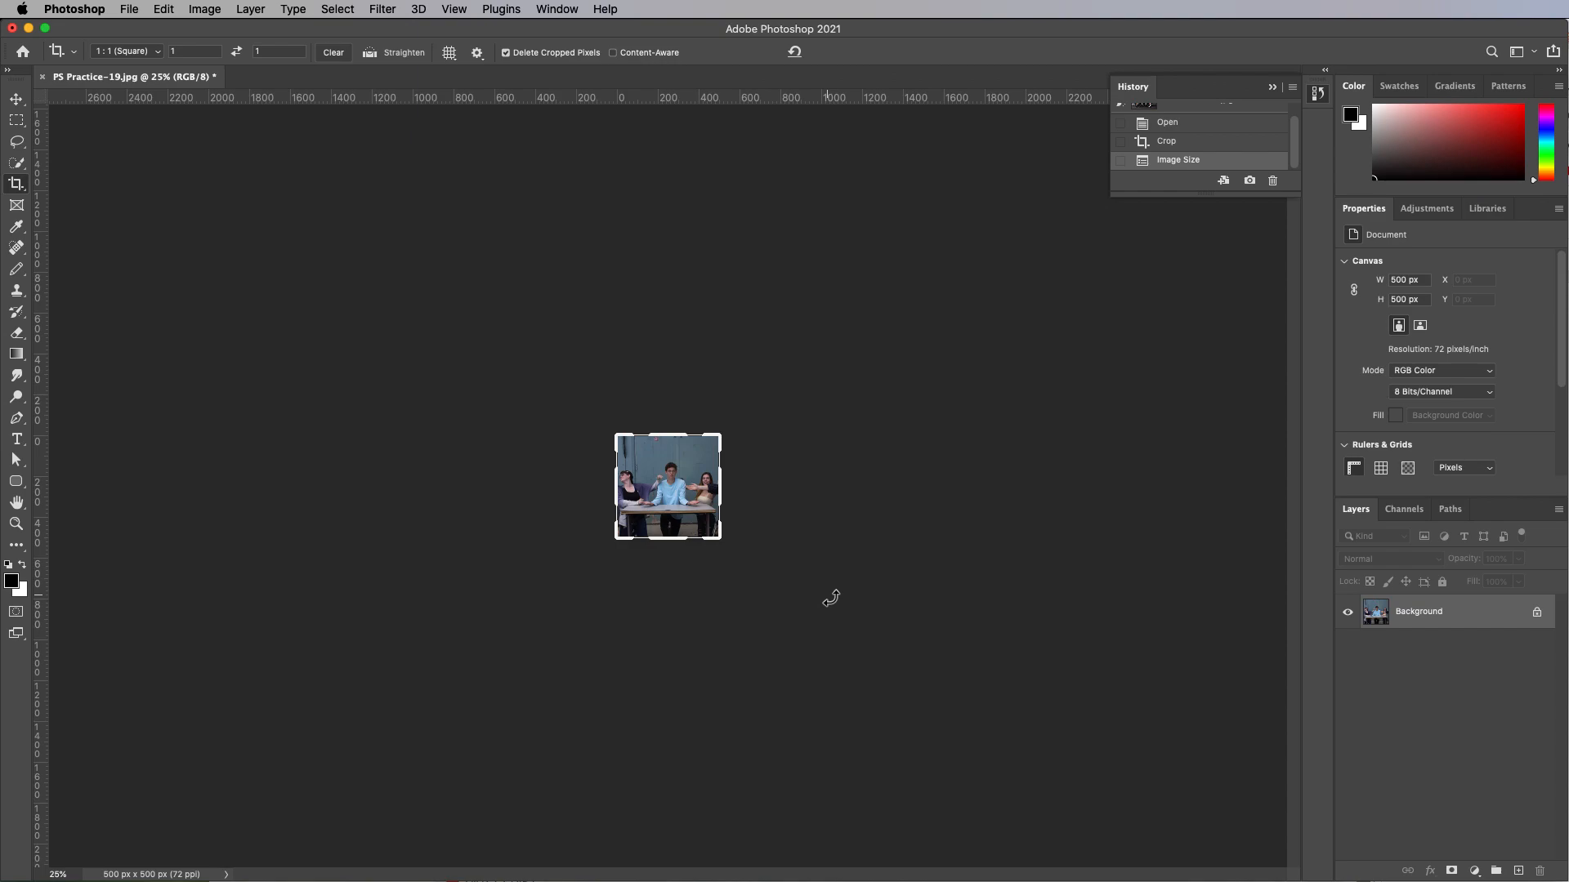
key(super+0)
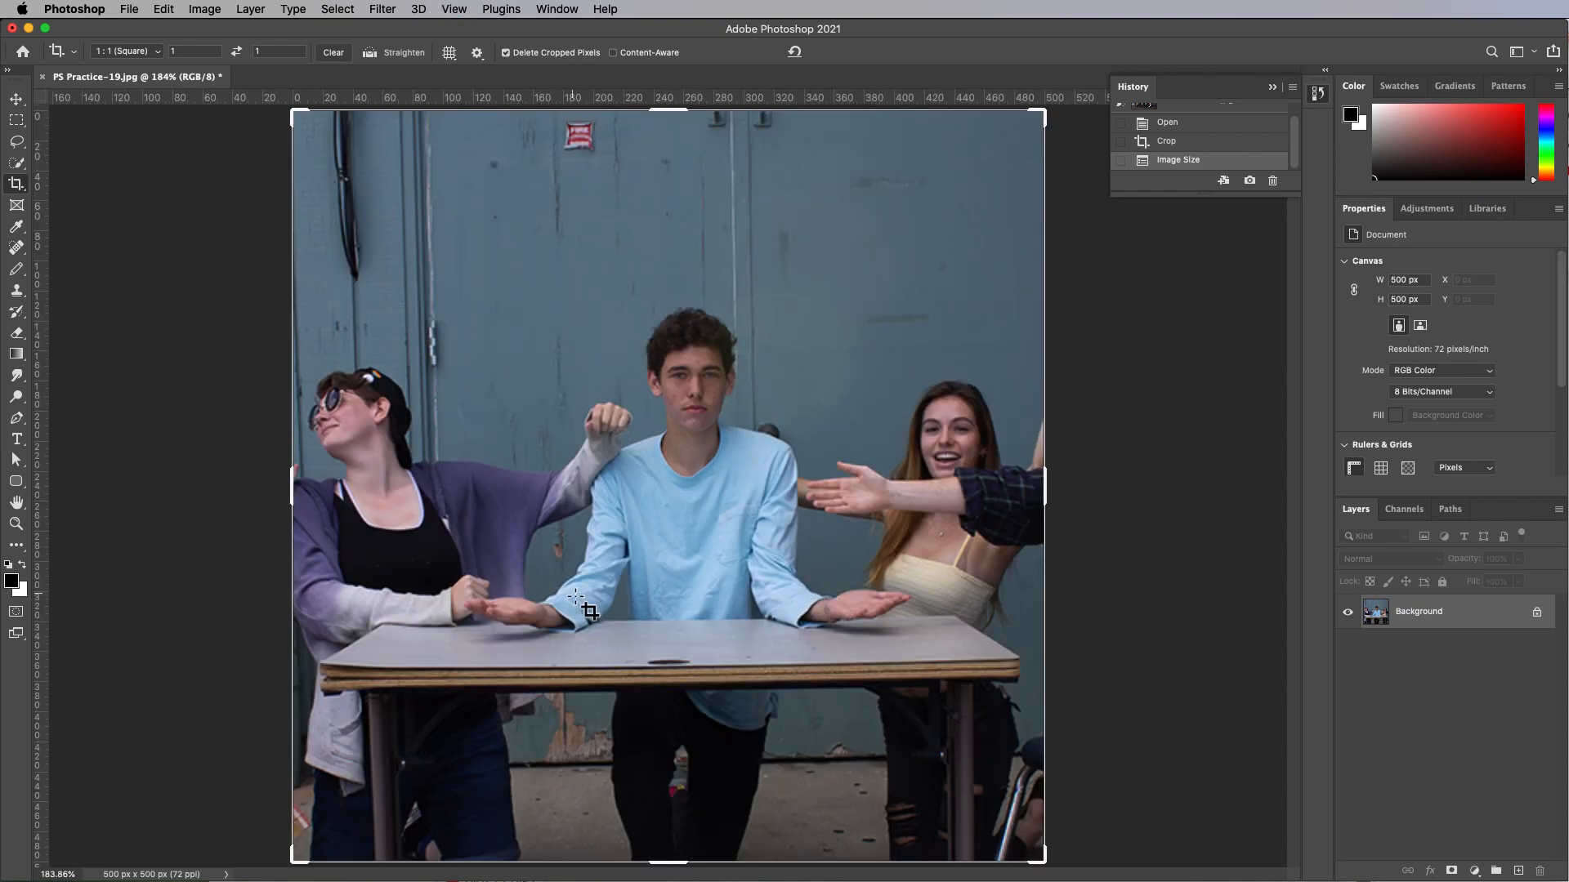
Start a quick export of the resized photo as PNG and choose the PNGs for Canvas folder as the destination
click(129, 9)
mouse_move(153, 237)
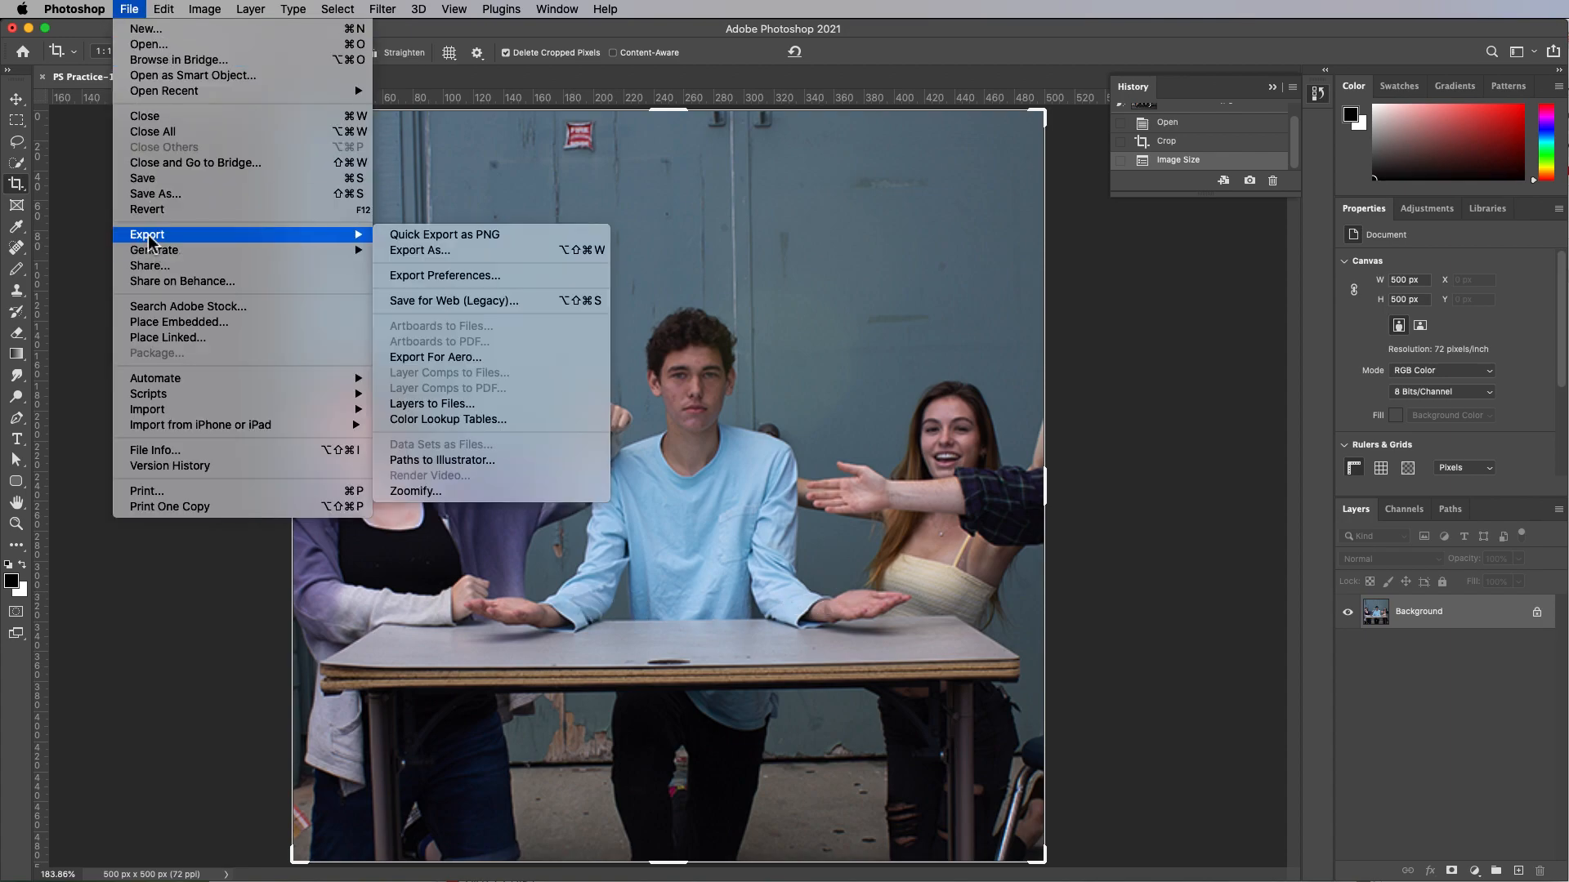
click(429, 235)
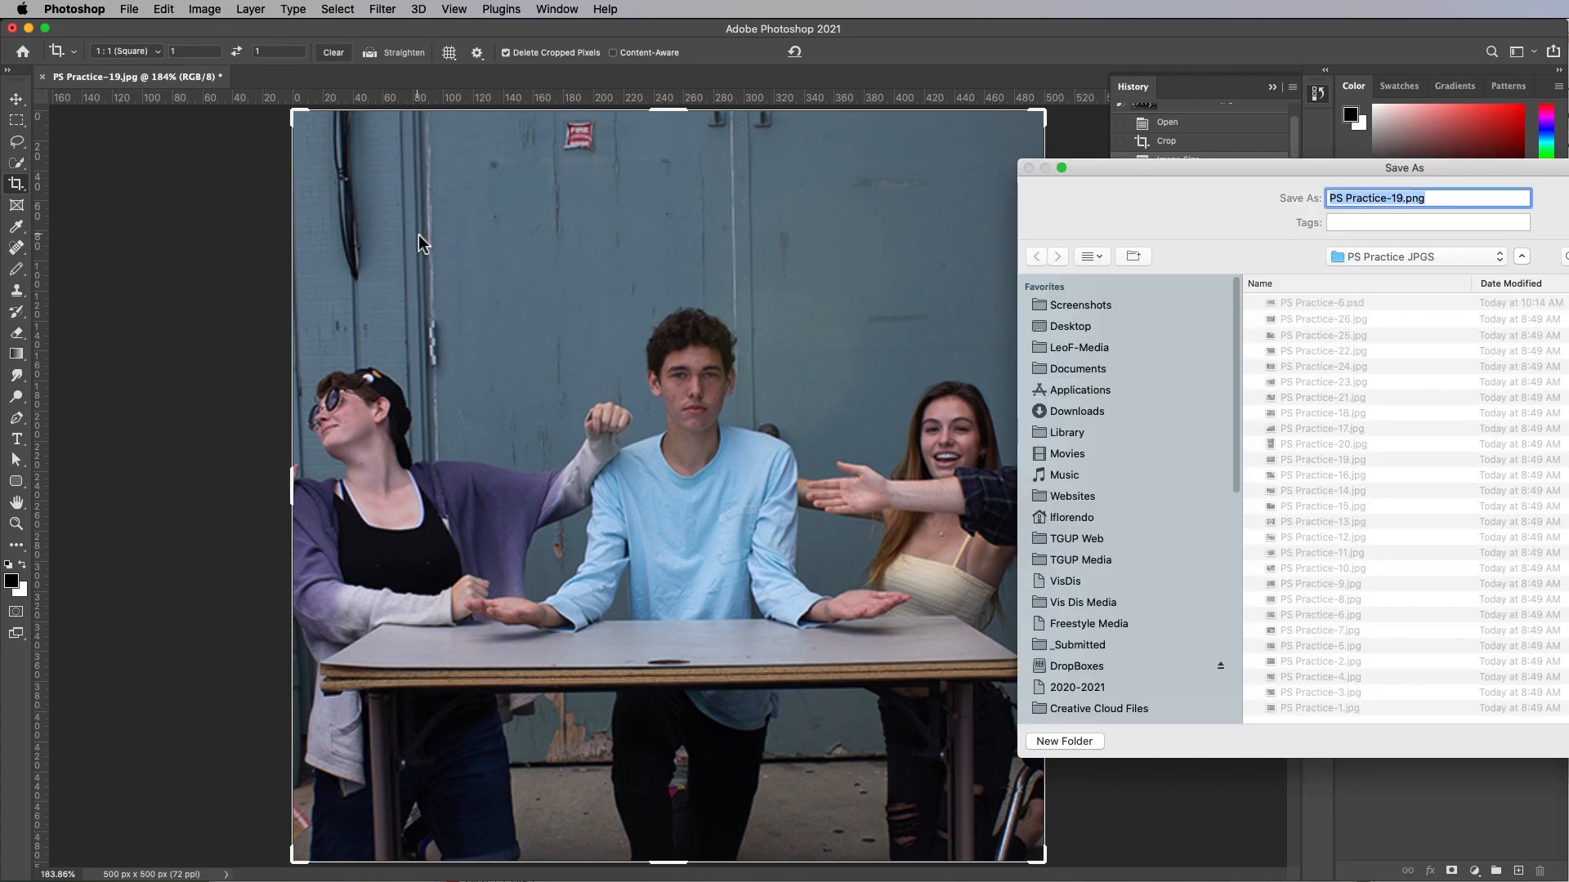
drag(1161, 178, 812, 193)
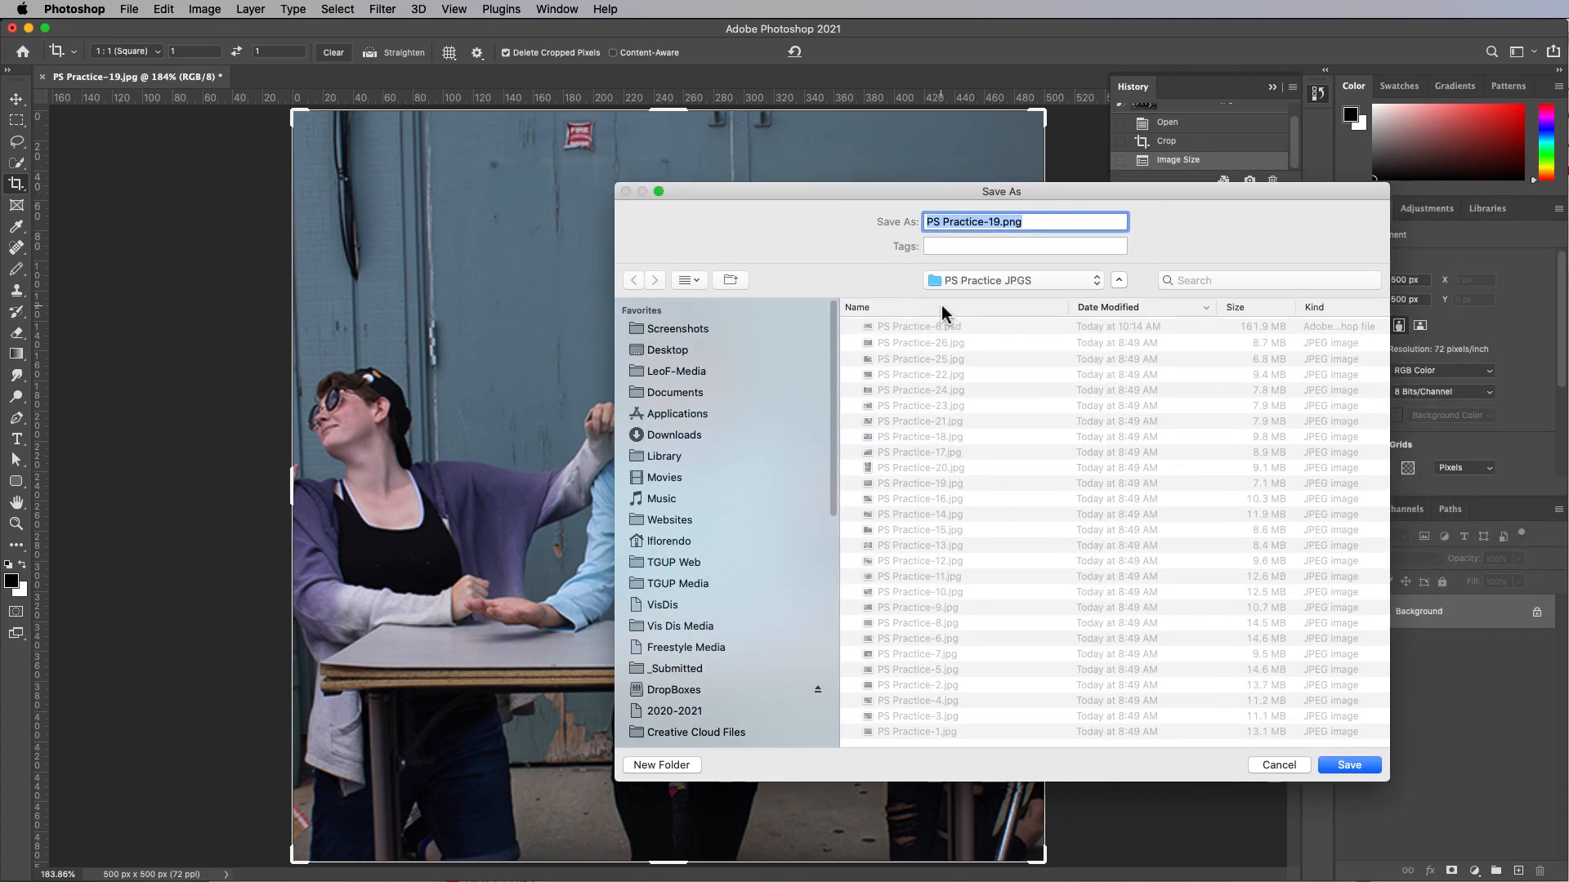
click(971, 282)
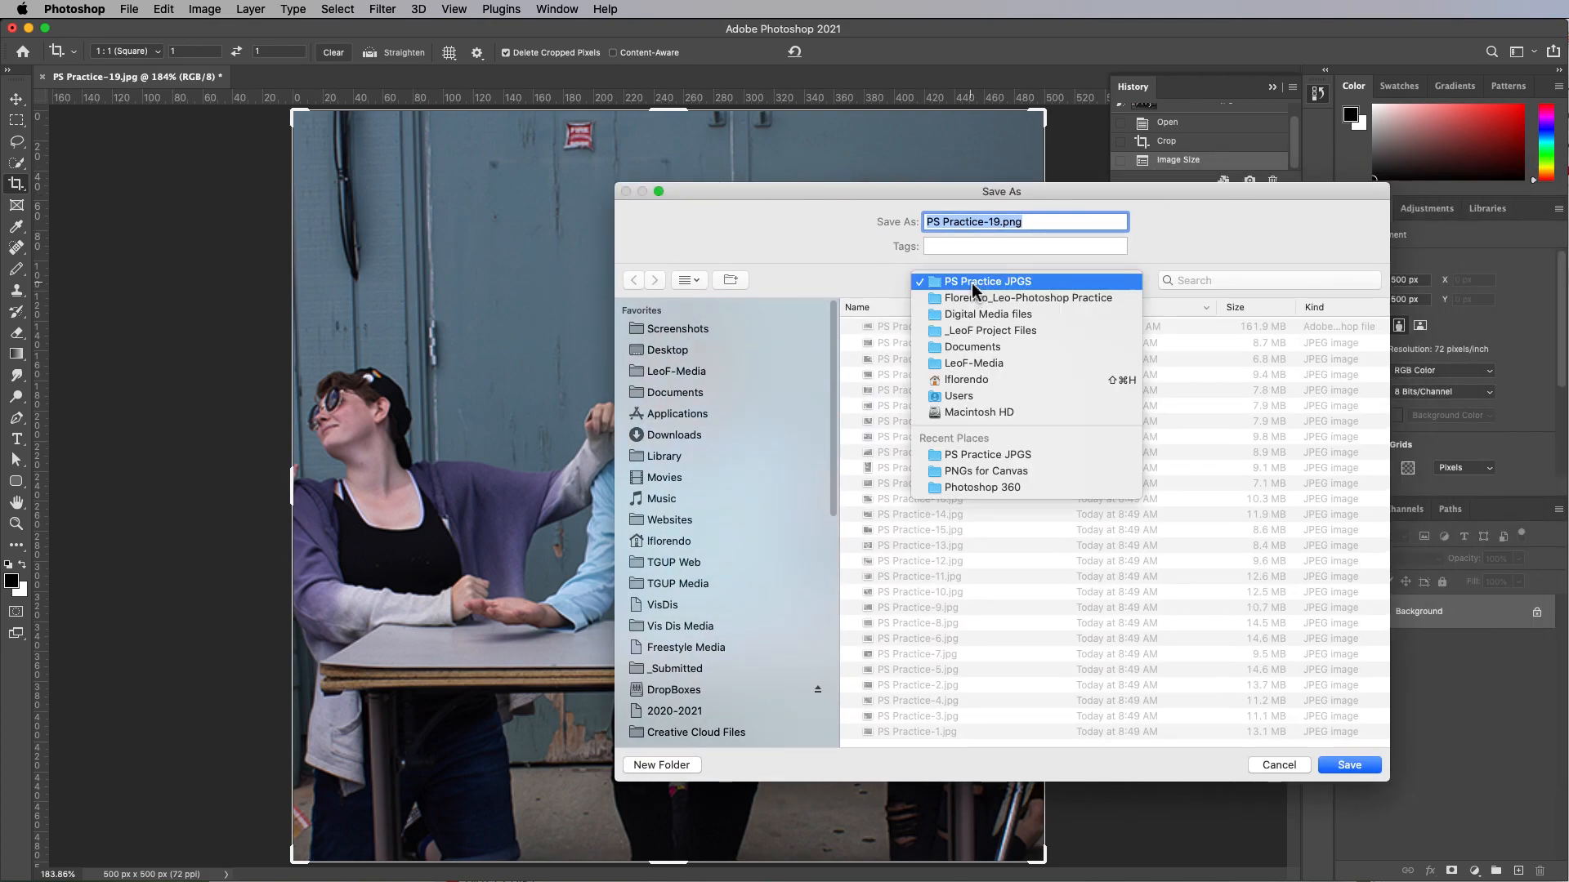
click(972, 283)
click(972, 283)
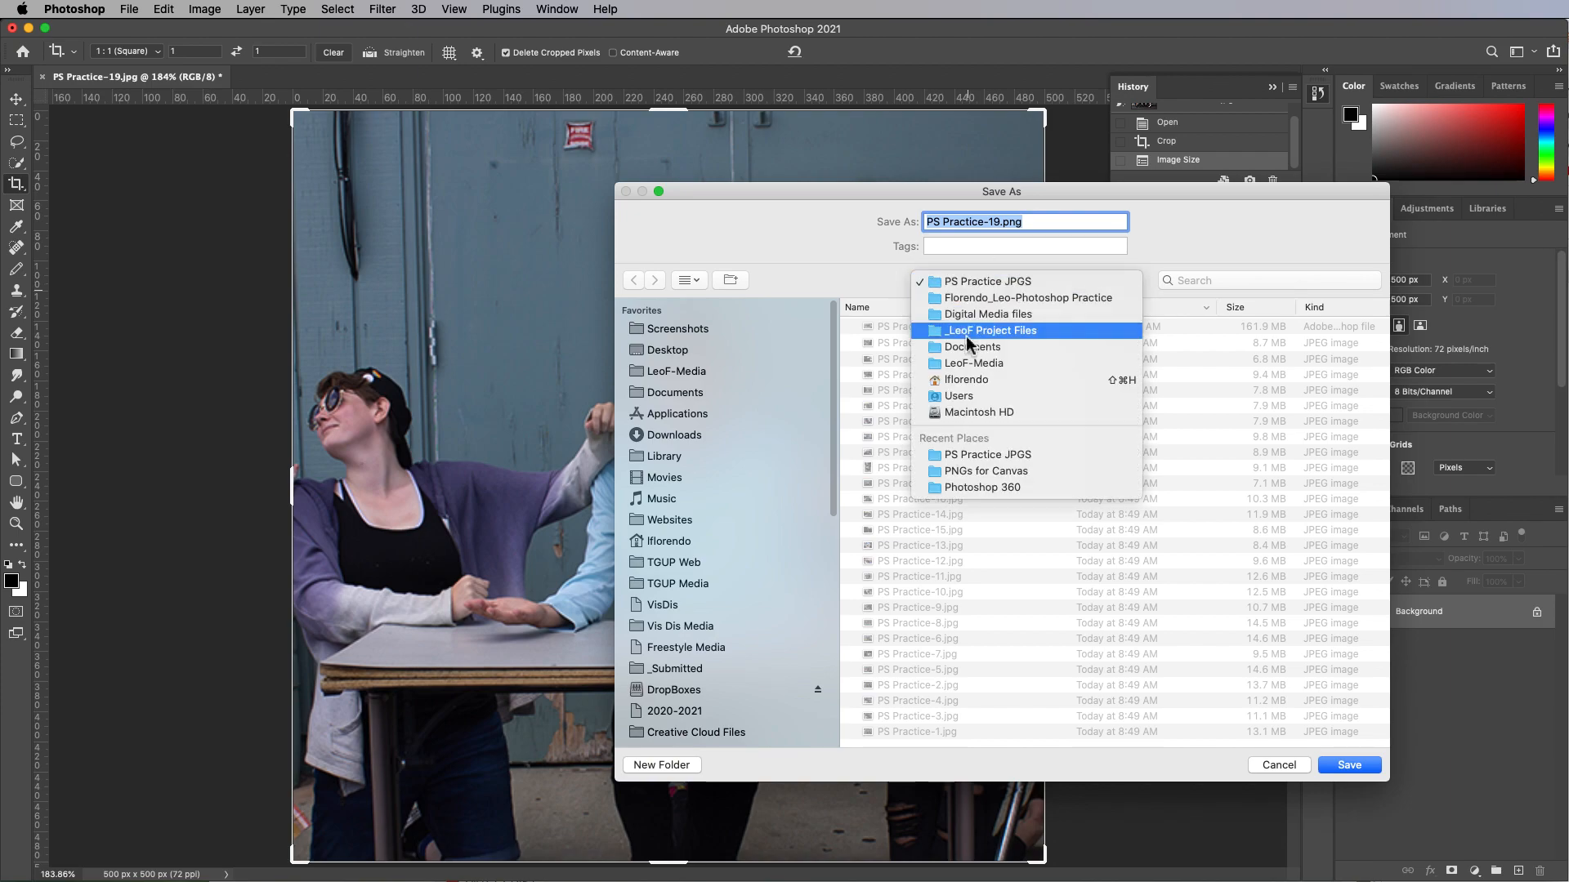
click(880, 523)
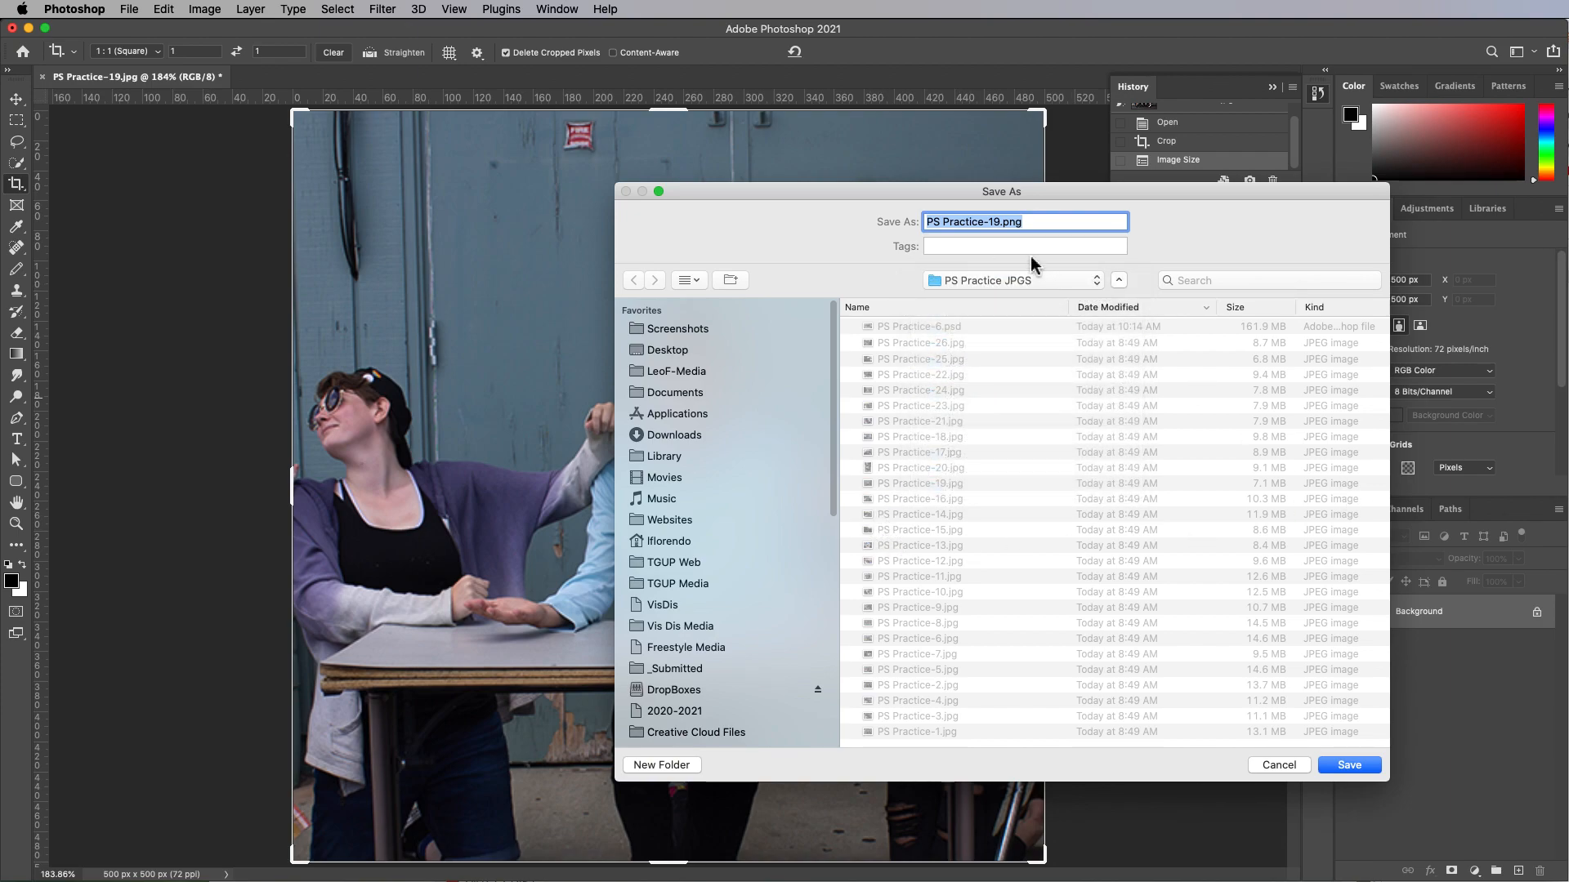
click(1002, 282)
click(1002, 298)
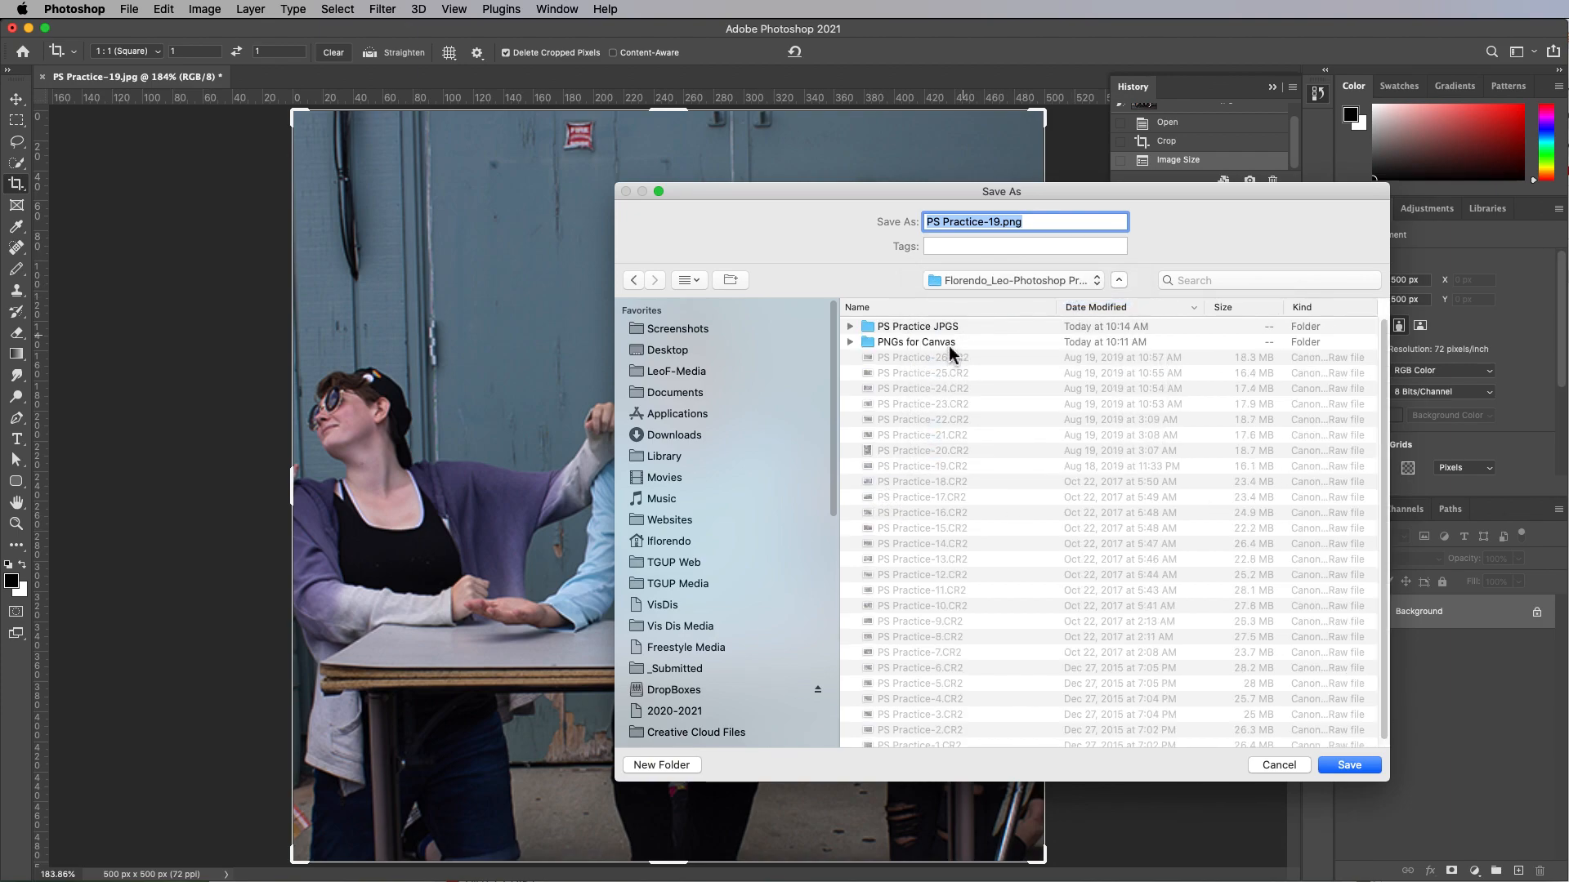
double_click(892, 344)
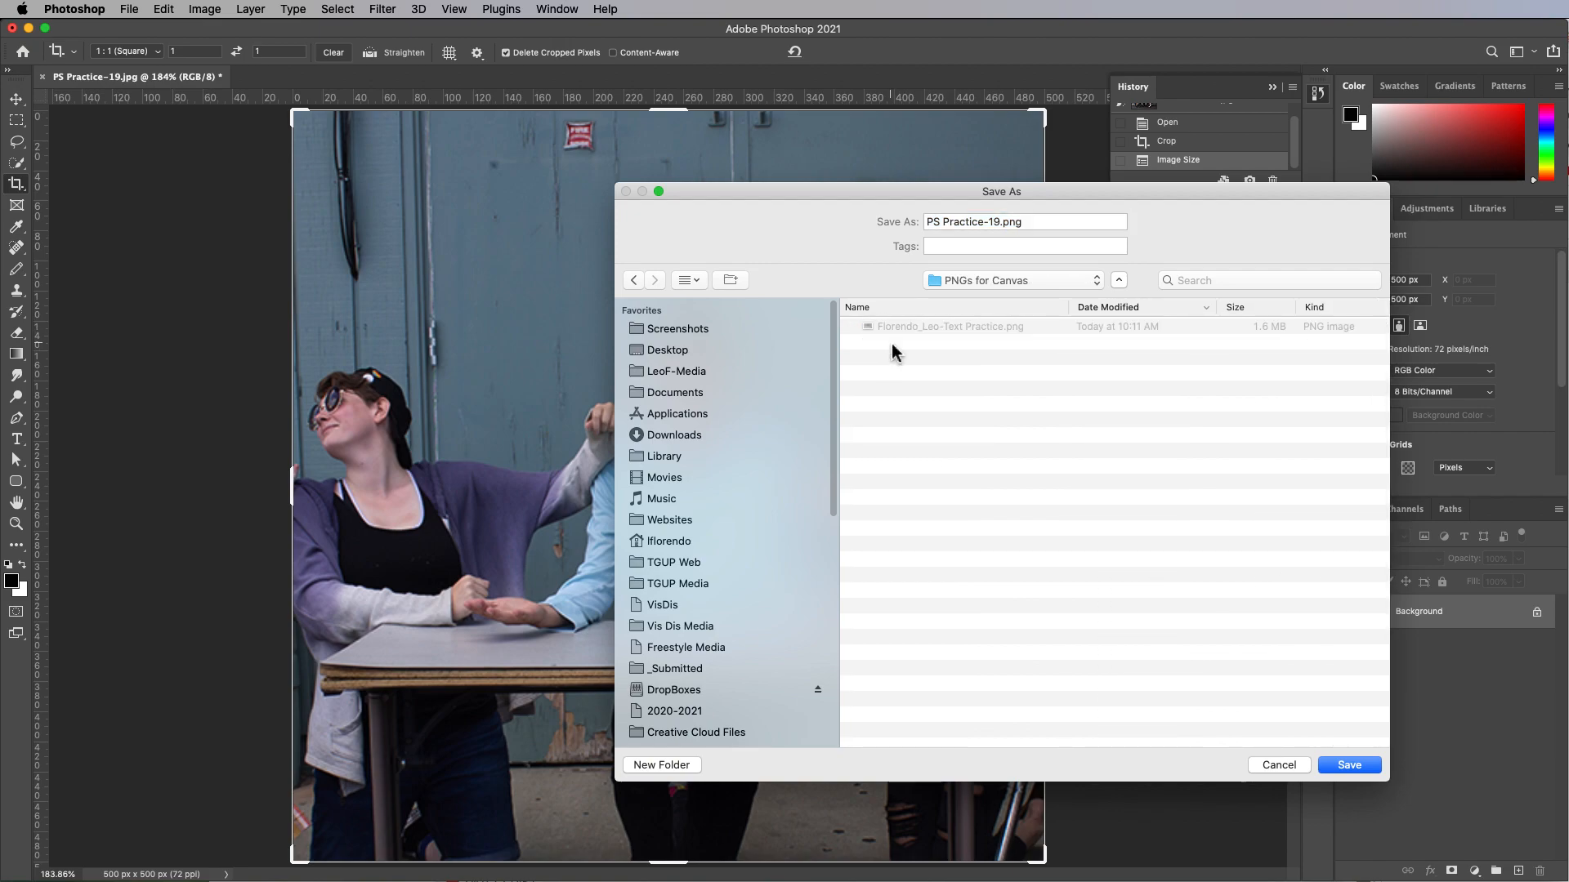
Reuse the existing PNG's file name, keeping the person's last and first name but replacing "Text Practice" with "Square500", and save the export
drag(998, 221, 866, 222)
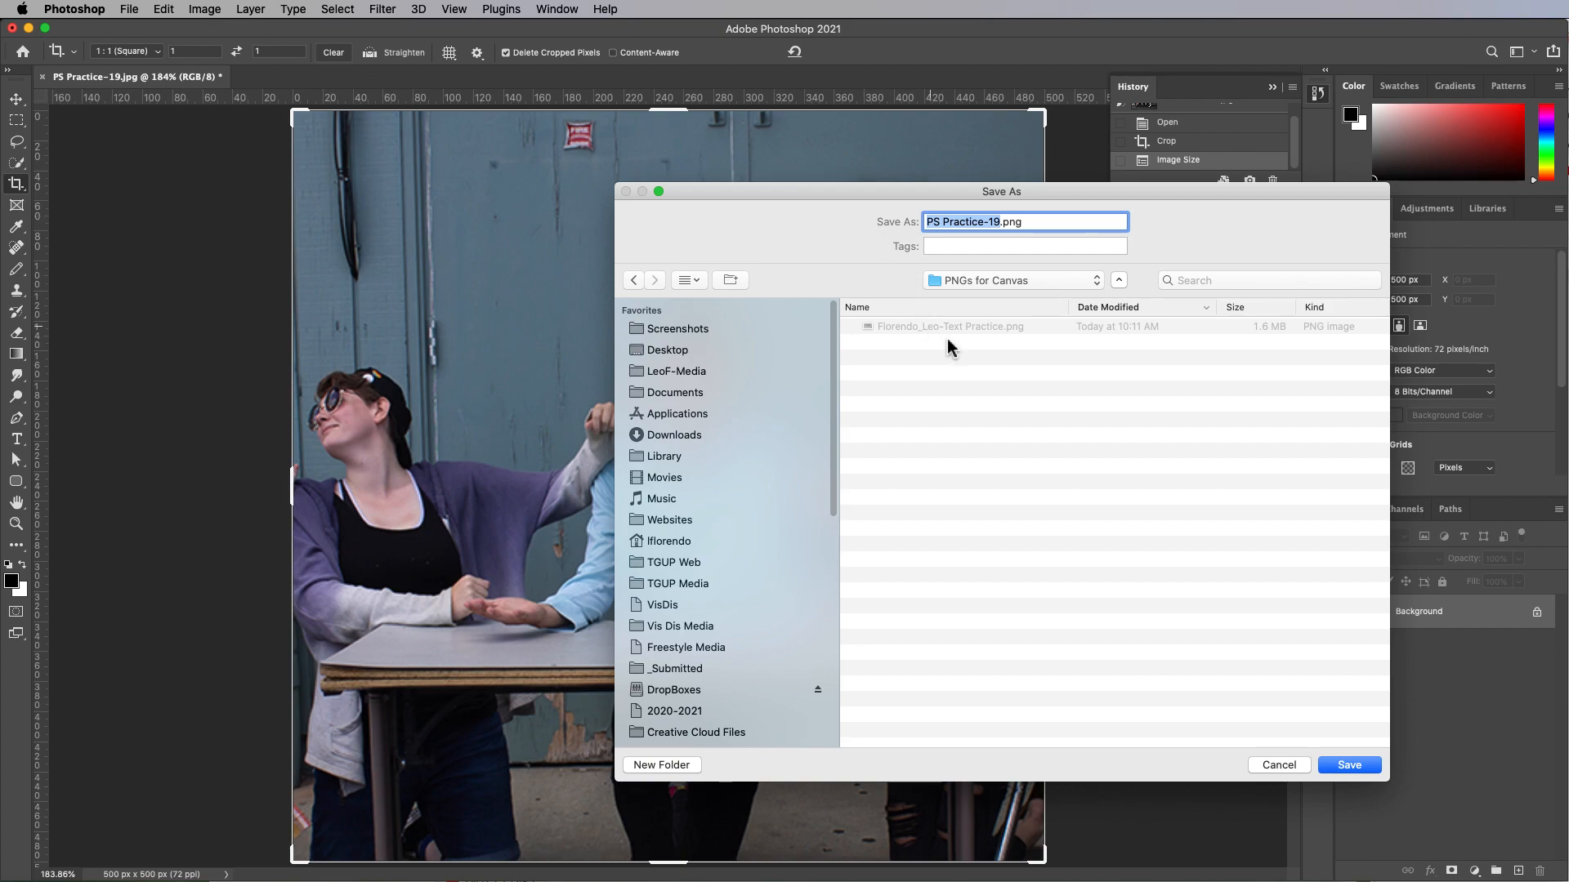
click(894, 331)
click(1062, 221)
drag(1061, 221, 998, 221)
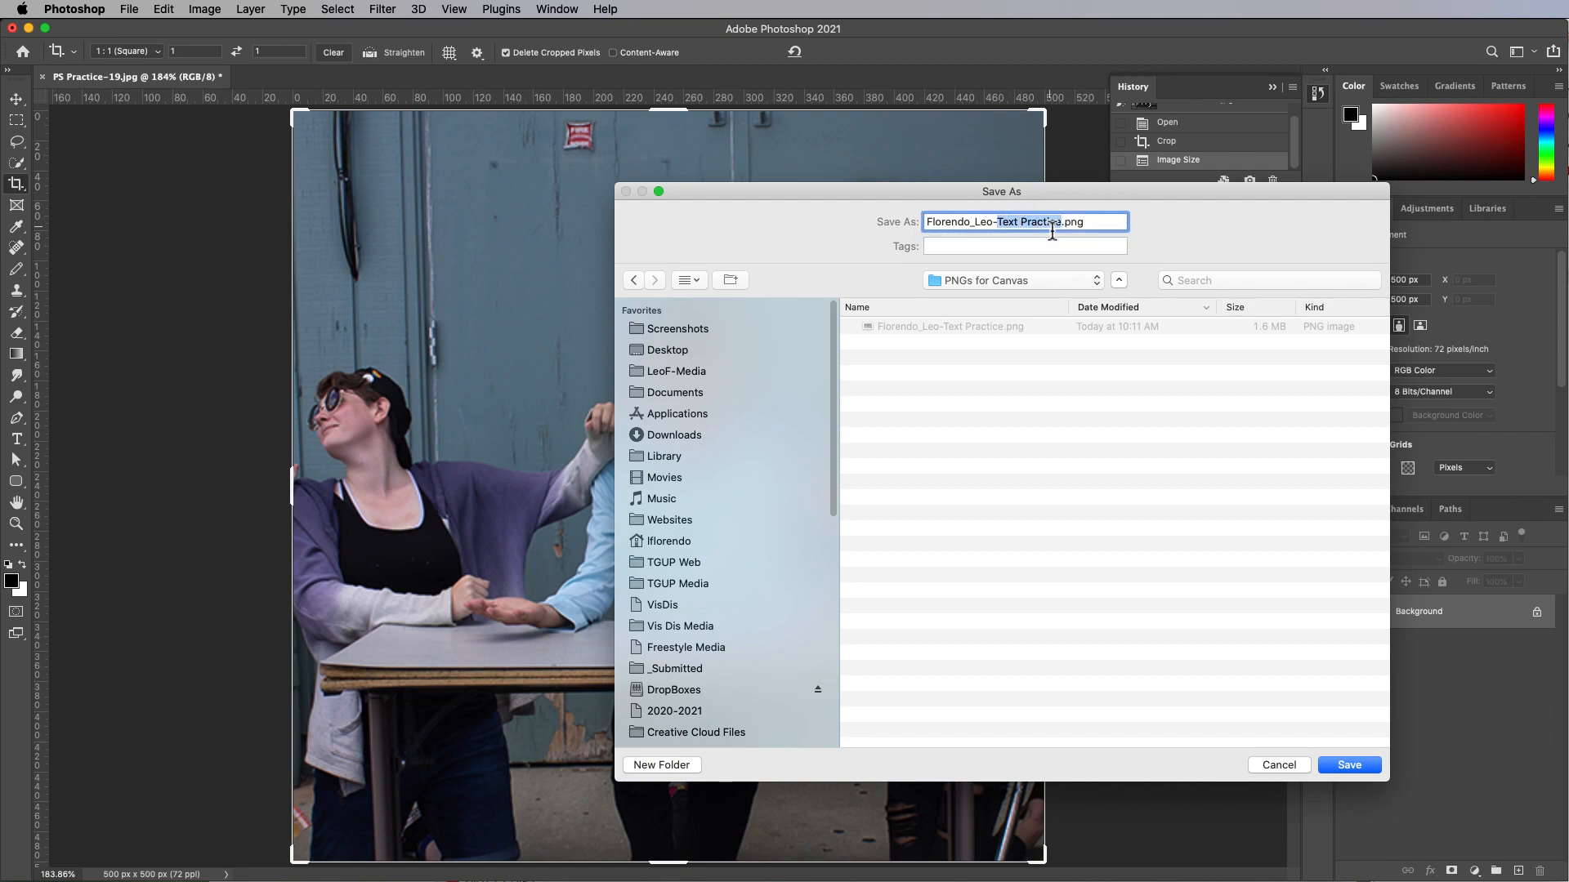
text(Square500)
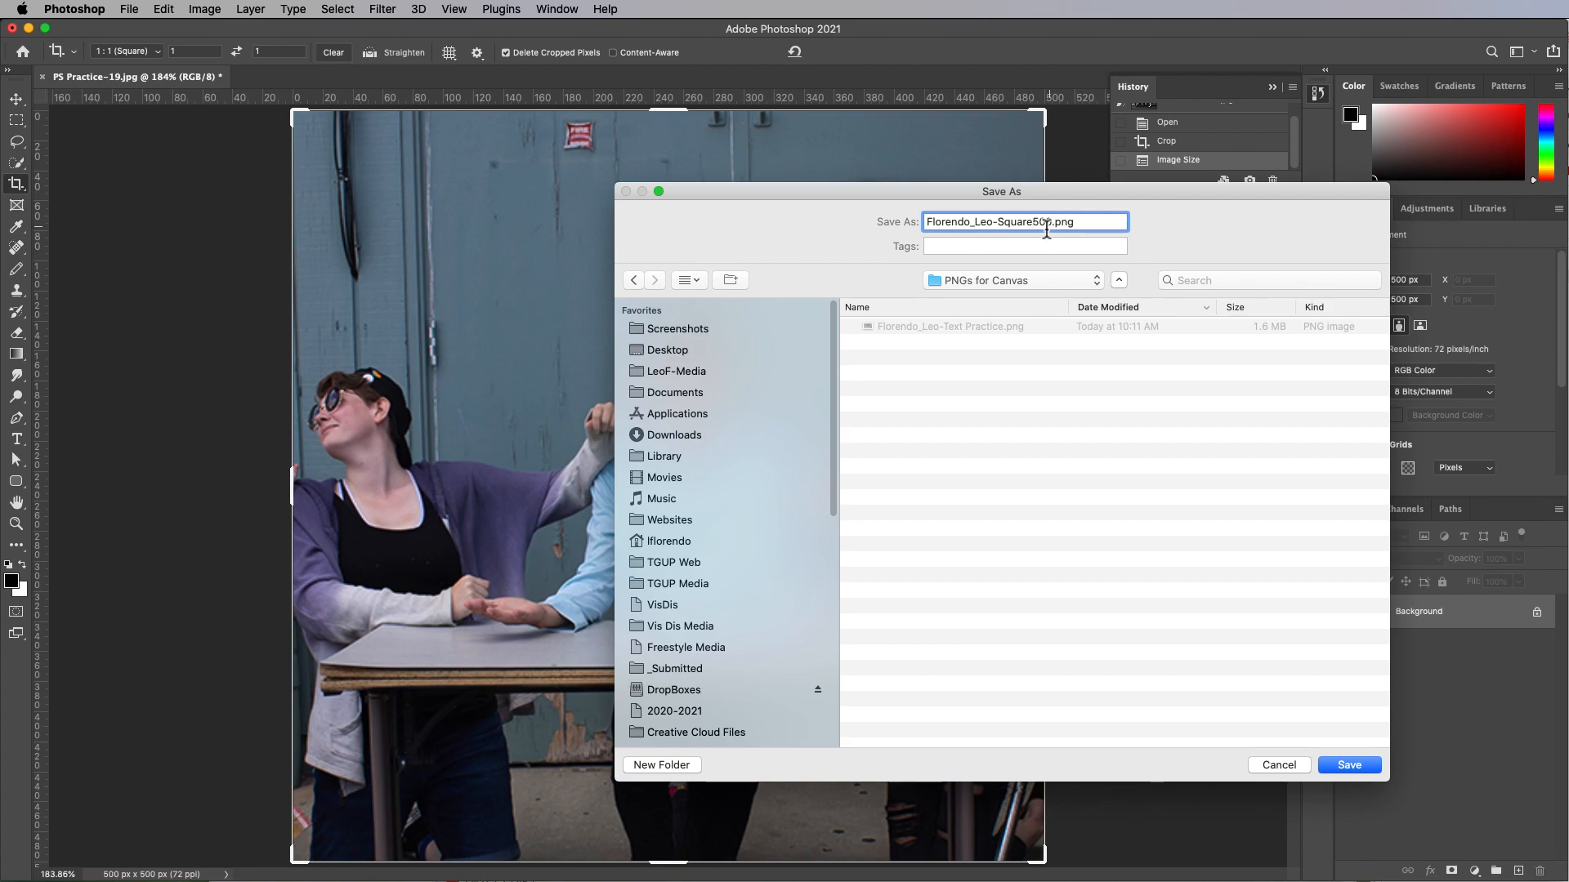
click(1349, 765)
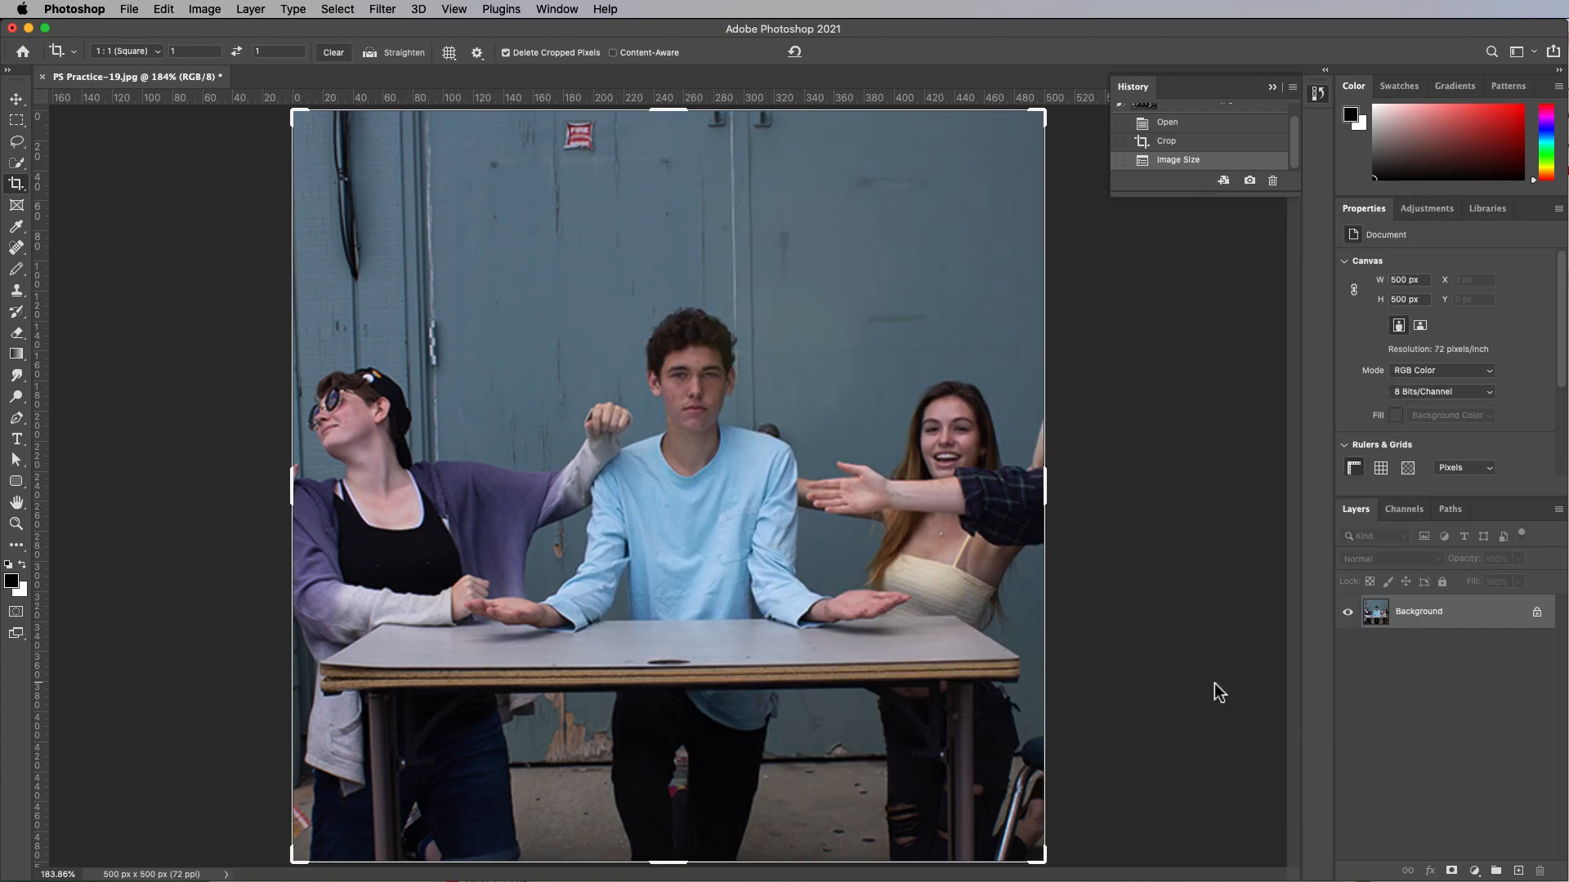